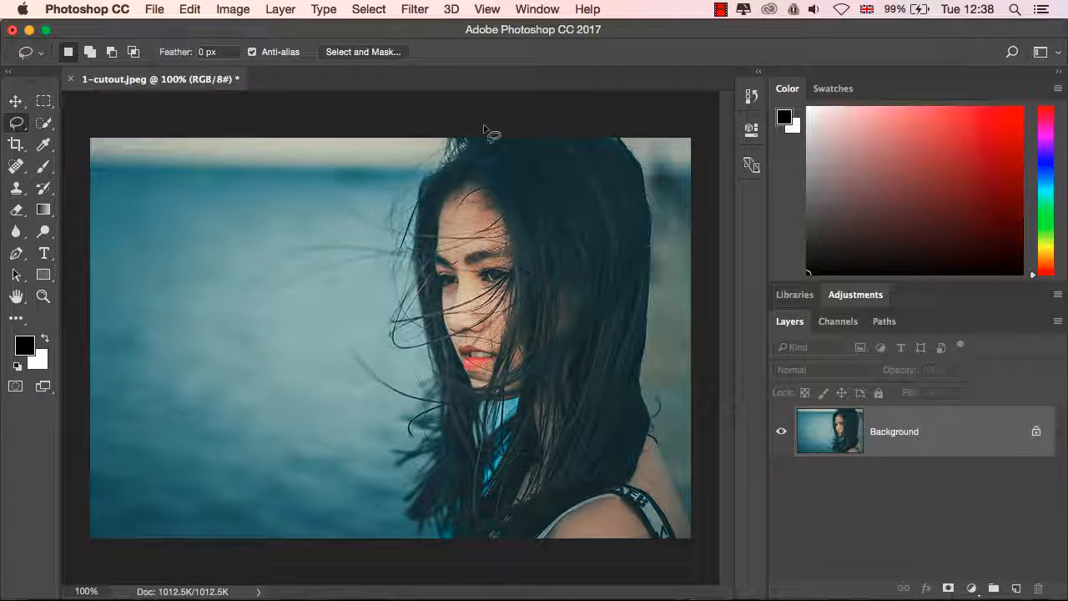
# Outline the woman's head and hair with a loose Lasso selection and open it in Select and Mask using the Overlay view
pyautogui.moveTo(475, 137)
pyautogui.mouseDown()
pyautogui.moveTo(435, 185)
pyautogui.moveTo(425, 284)
pyautogui.moveTo(443, 496)
pyautogui.moveTo(460, 550)
pyautogui.moveTo(478, 566)
pyautogui.moveTo(503, 565)
pyautogui.moveTo(627, 451)
pyautogui.moveTo(639, 210)
pyautogui.moveTo(630, 176)
pyautogui.moveTo(597, 132)
pyautogui.moveTo(566, 121)
pyautogui.moveTo(476, 142)
pyautogui.mouseUp()
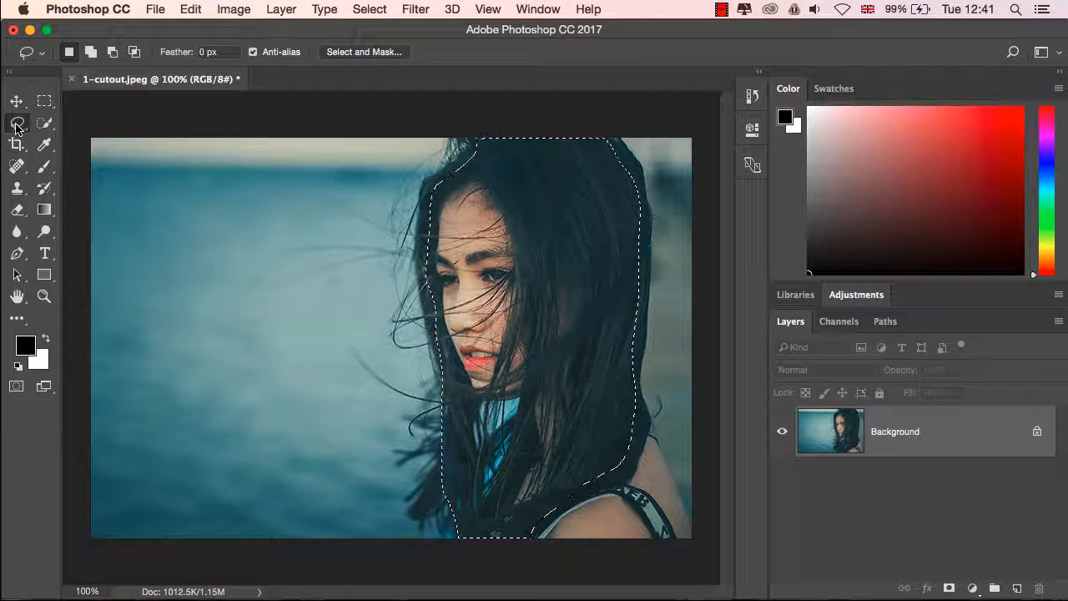
pyautogui.click(368, 53)
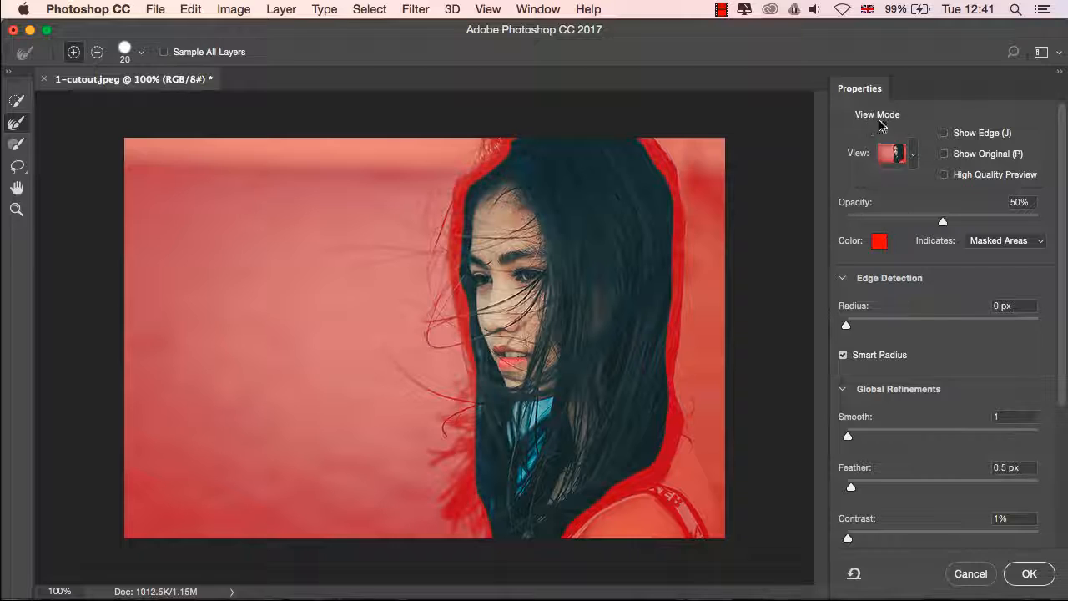
pyautogui.click(917, 159)
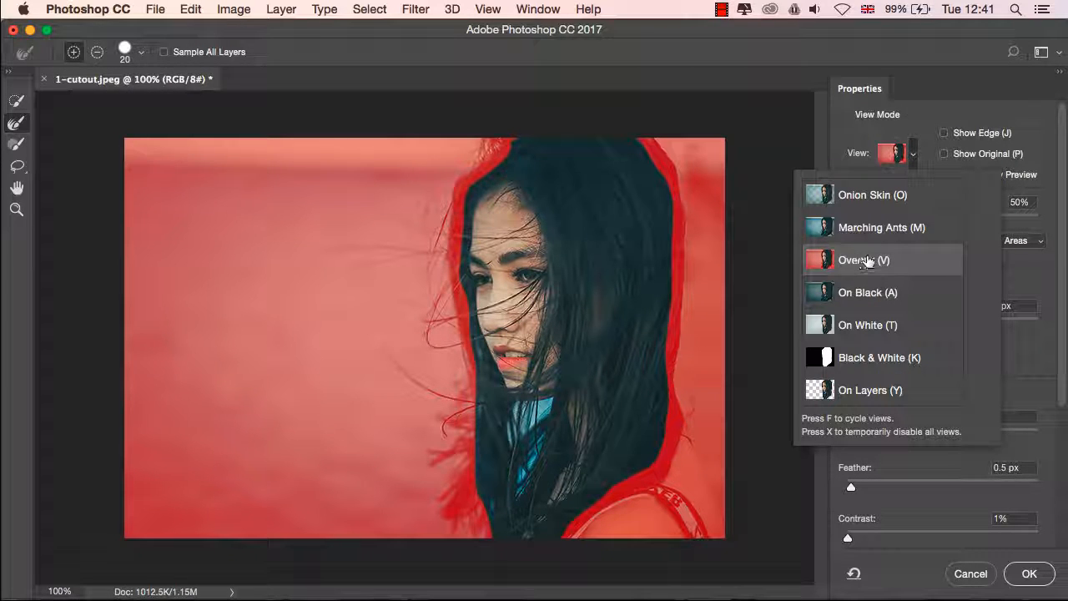
pyautogui.click(840, 107)
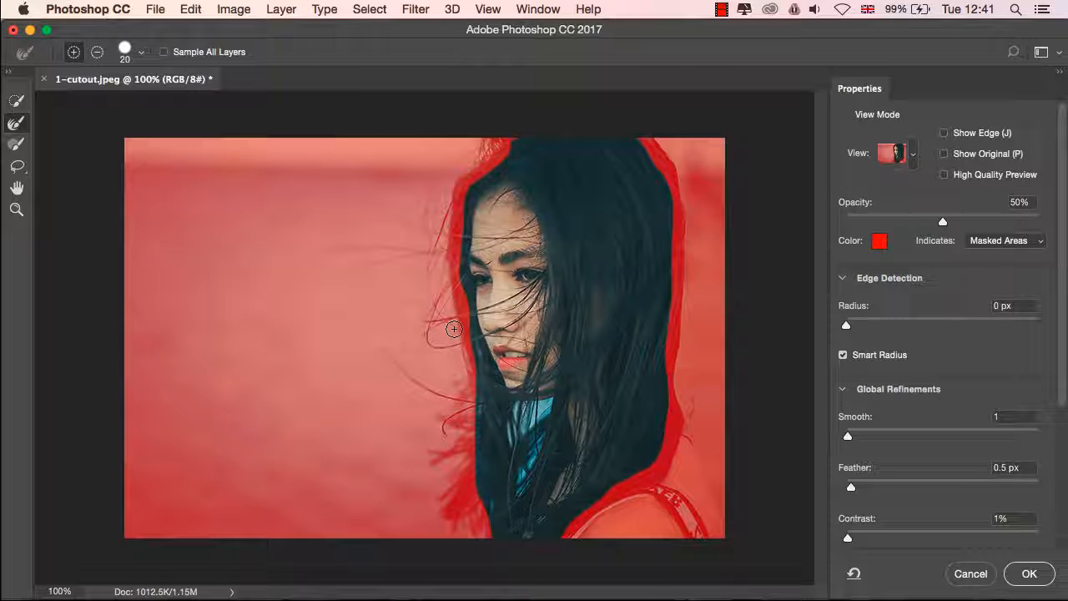
# Refine the hair edges along both sides of the head using the Refine Edge Brush at size 30
pyautogui.press(']')
pyautogui.press(']')
pyautogui.press('[')
pyautogui.press('[')
pyautogui.press('[')
pyautogui.press(']')
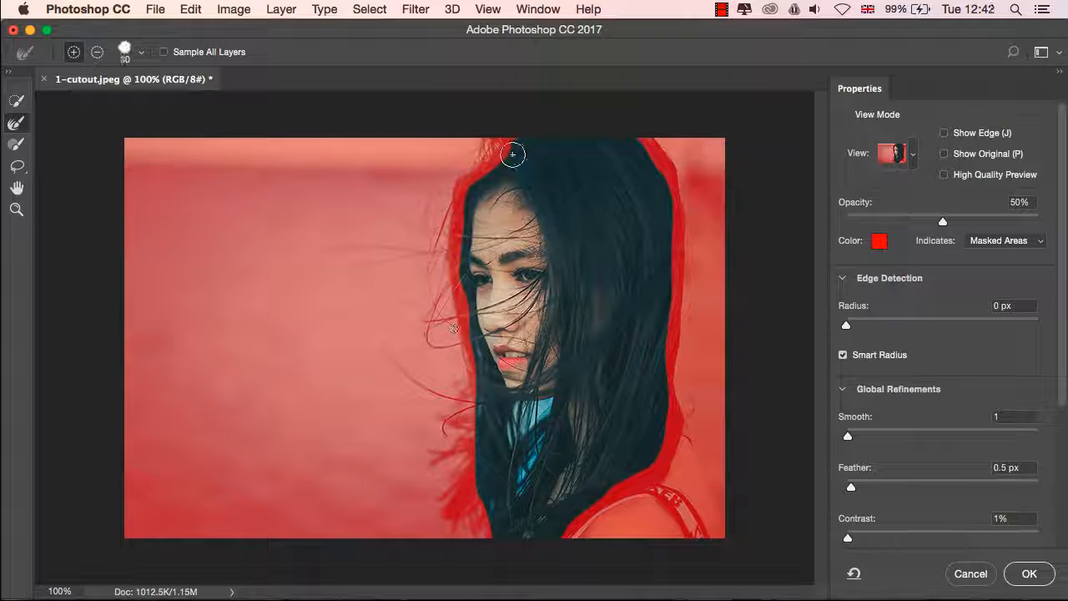
pyautogui.press(']')
pyautogui.moveTo(469, 194)
pyautogui.mouseDown()
pyautogui.moveTo(457, 250)
pyautogui.moveTo(459, 436)
pyautogui.mouseUp()
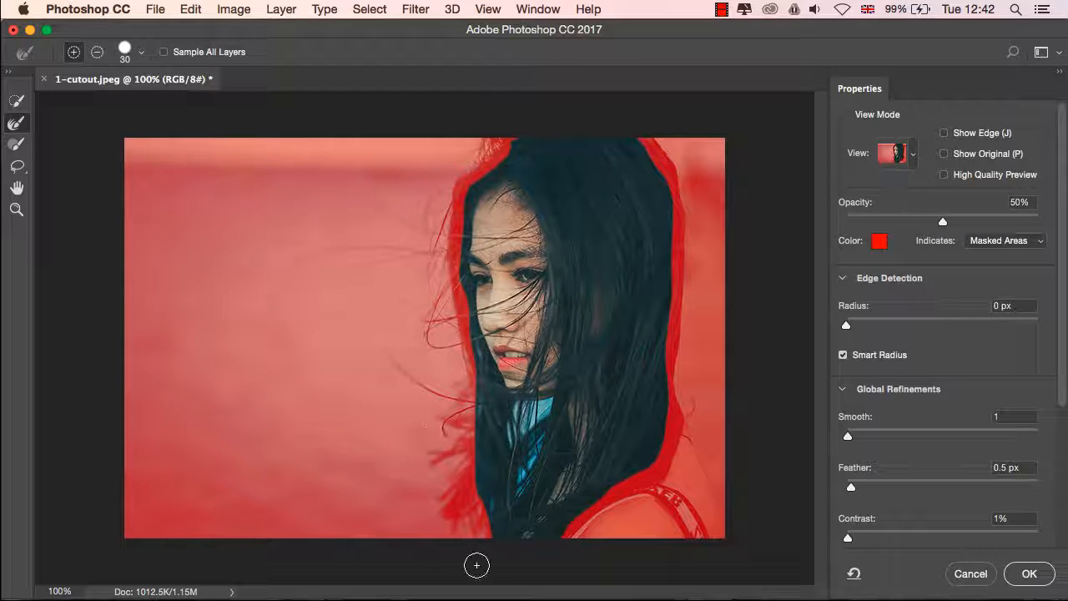
pyautogui.moveTo(536, 171); pyautogui.dragTo(678, 436)
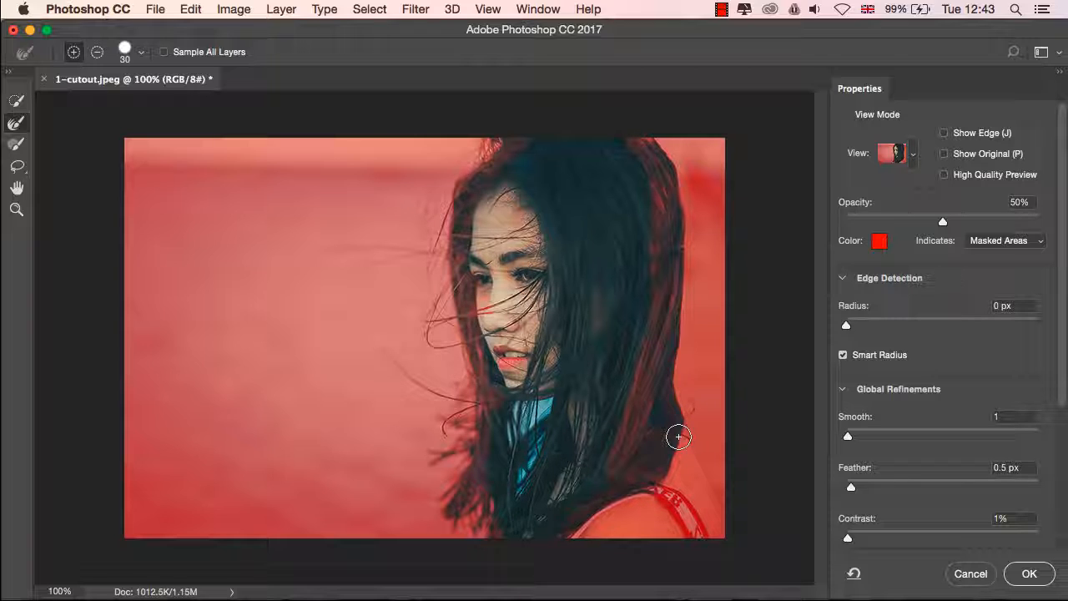
# Preview the refined selection in the Black & White view and return to the Overlay view
pyautogui.click(912, 159)
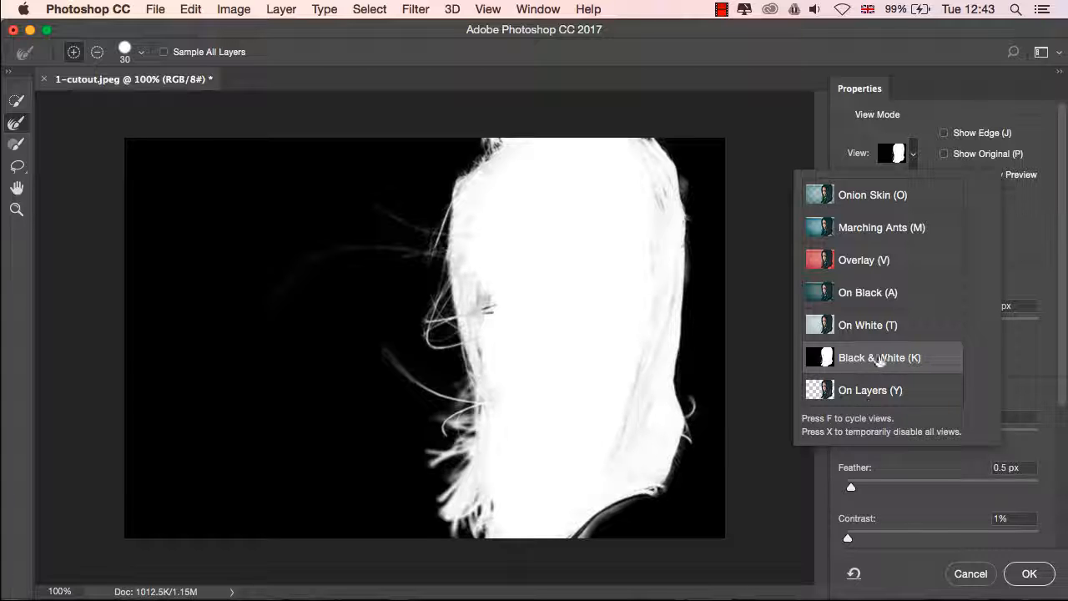
pyautogui.click(832, 265)
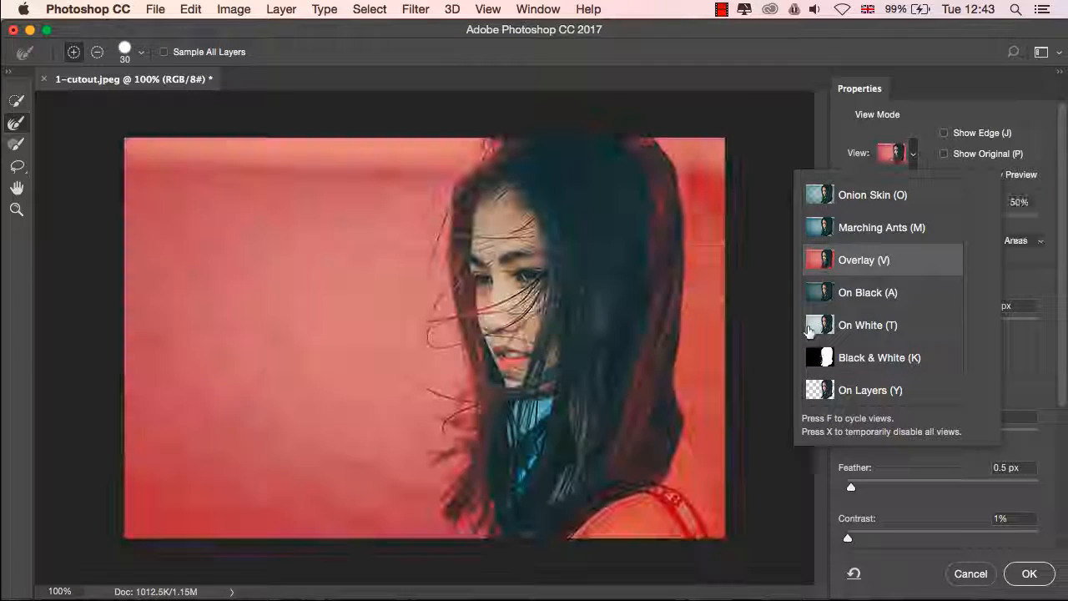
pyautogui.click(969, 177)
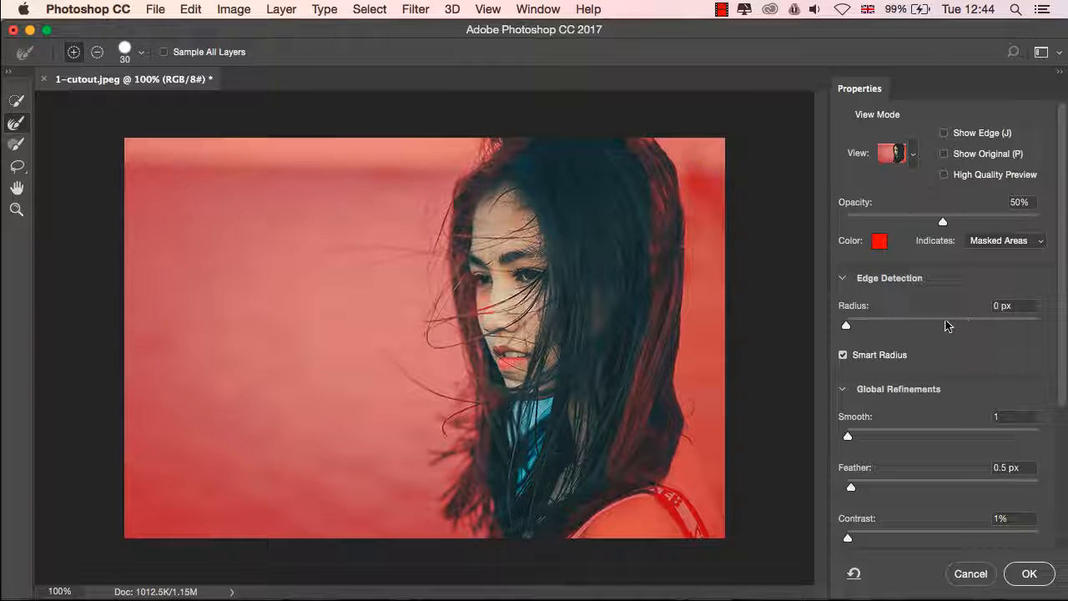
# Set the edge detection Radius to 10 px with Smart Radius enabled
pyautogui.click(1010, 307)
pyautogui.write('10')
pyautogui.press('Tab')
pyautogui.click(844, 356)
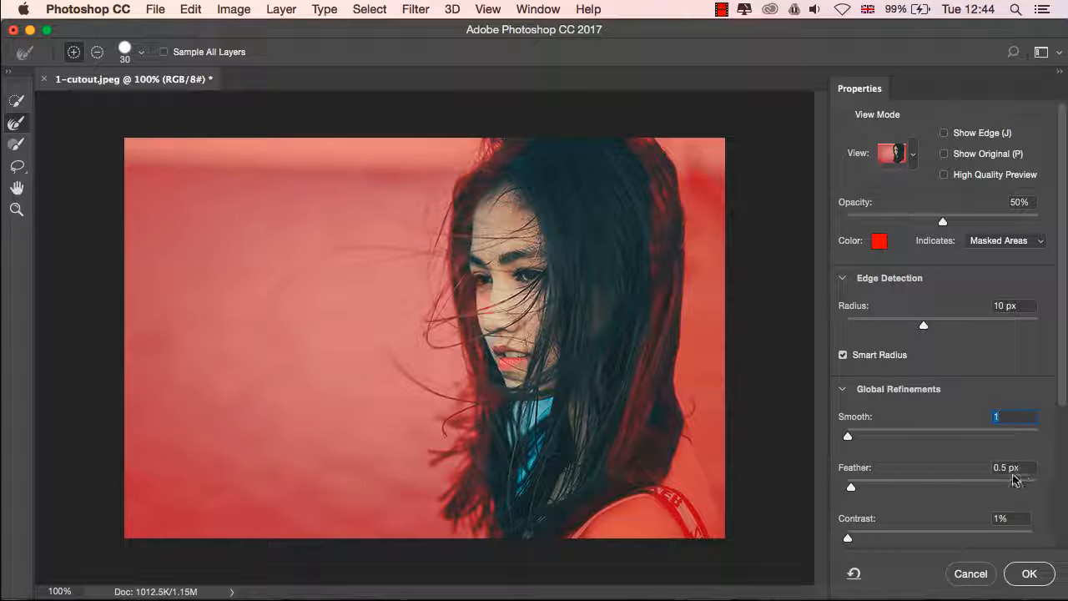
# Brush over the stray hairs on both sides and output the selection to a new layer with layer mask
pyautogui.moveTo(1064, 369); pyautogui.dragTo(1057, 488)
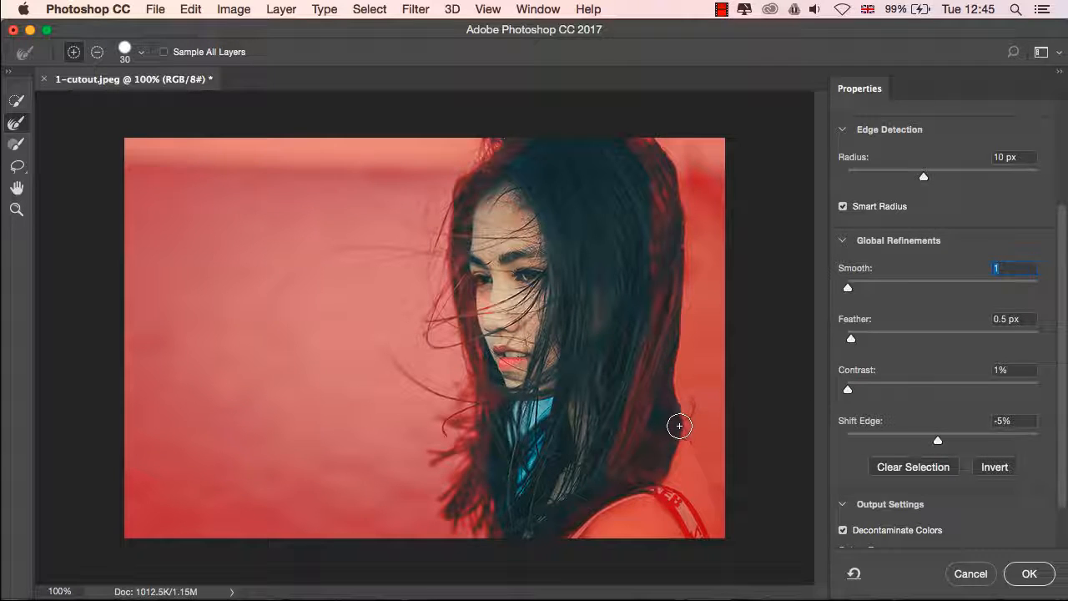
pyautogui.moveTo(676, 426); pyautogui.dragTo(680, 455)
pyautogui.moveTo(426, 333); pyautogui.dragTo(427, 326)
pyautogui.scroll(-3, 1054, 384)
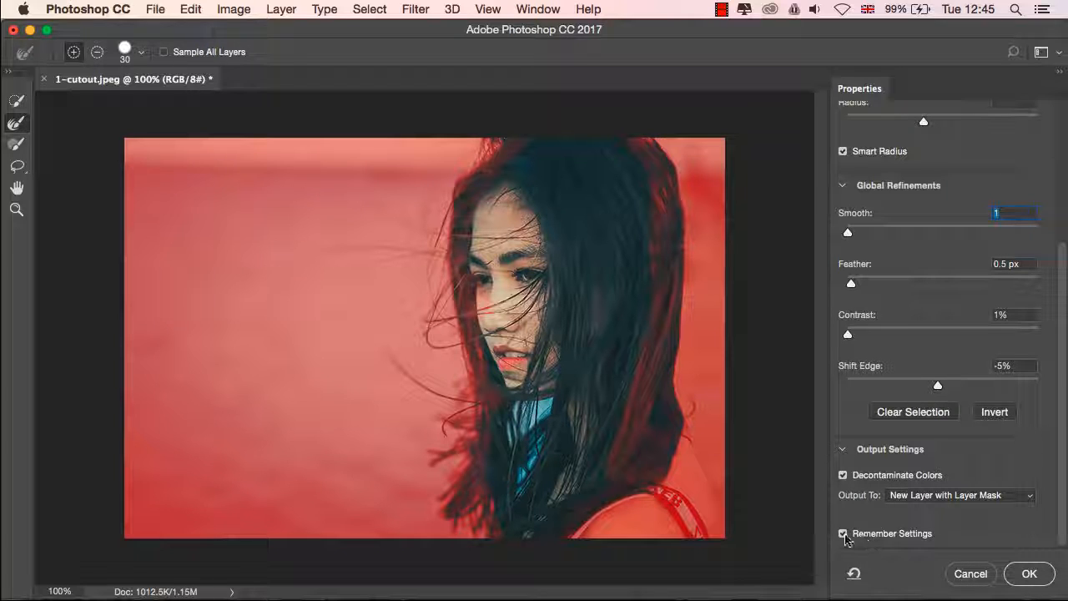
pyautogui.click(1030, 575)
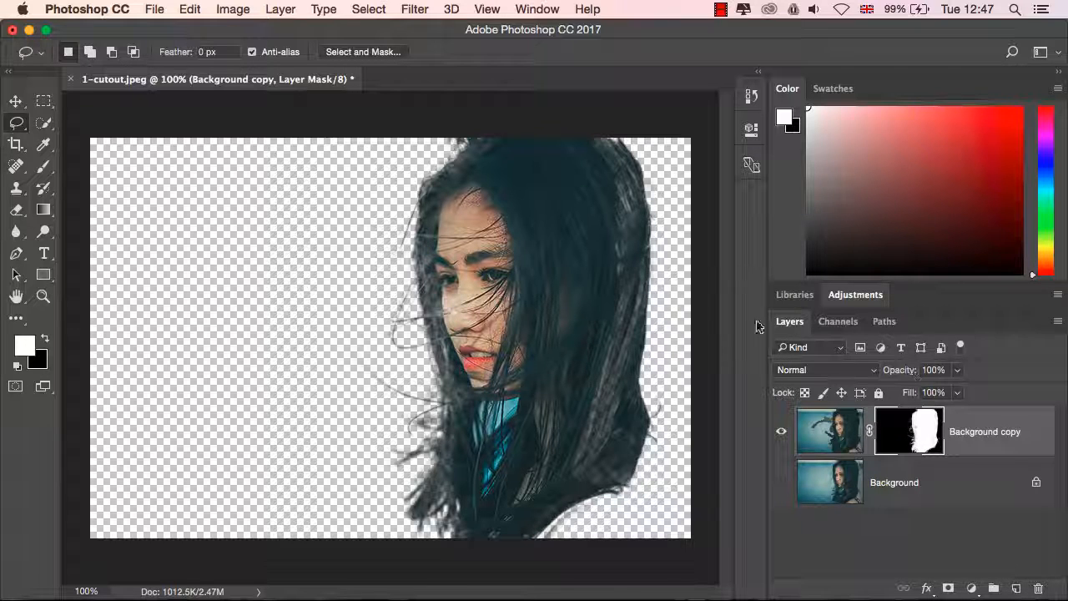
# Paint white on the layer mask with a size 70 brush to fill the semi-transparent patches inside the hair
pyautogui.click(44, 166)
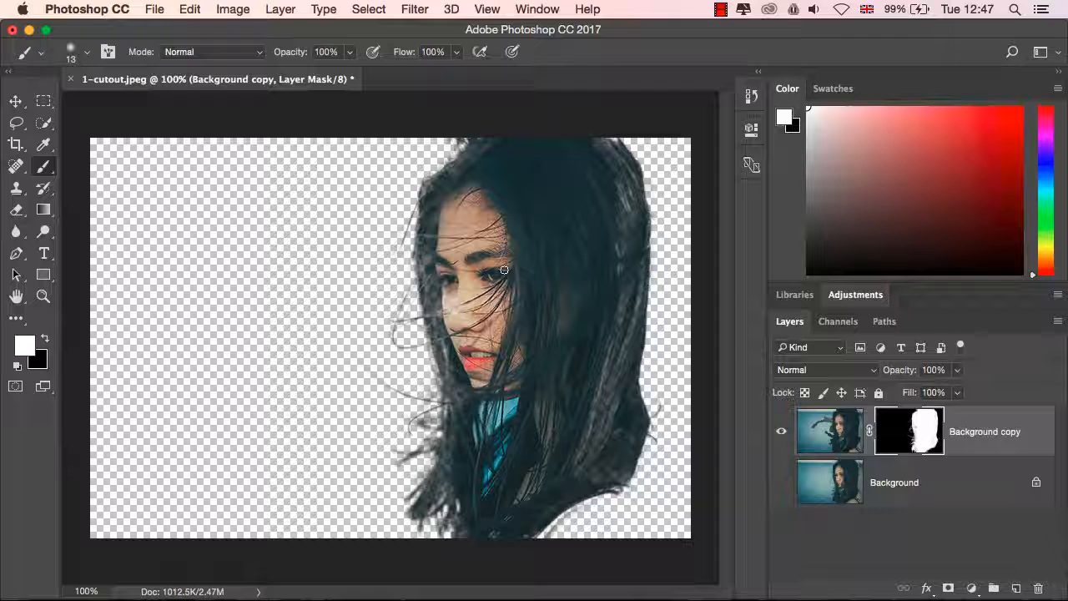
pyautogui.press(']')
pyautogui.press(']')
pyautogui.press(']')
pyautogui.press(']')
pyautogui.press(']')
pyautogui.press(']')
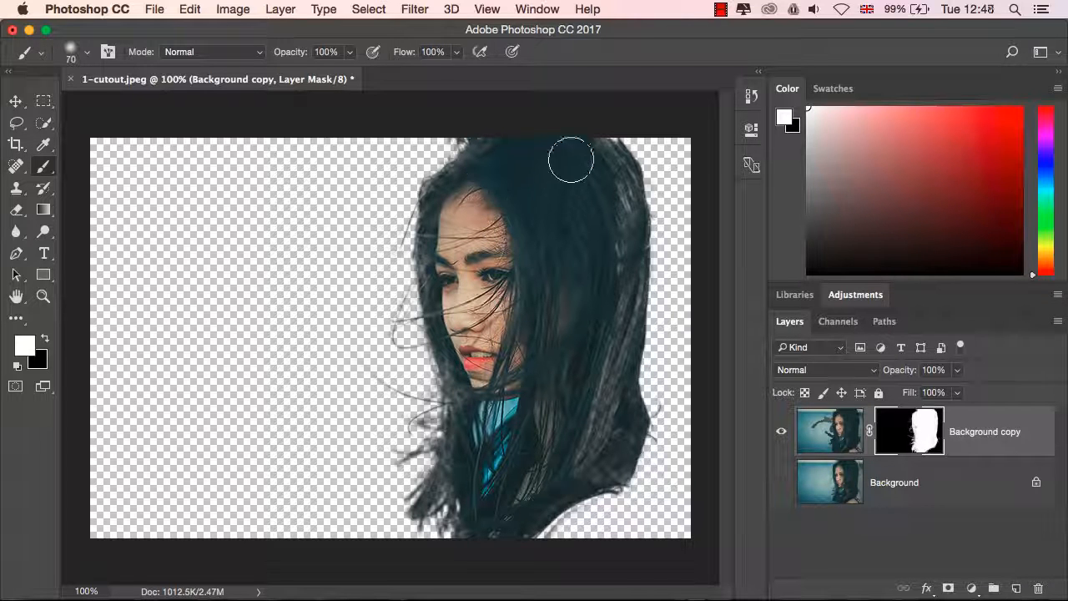
pyautogui.moveTo(593, 177)
pyautogui.mouseDown()
pyautogui.moveTo(611, 268)
pyautogui.moveTo(581, 442)
pyautogui.moveTo(609, 359)
pyautogui.moveTo(621, 256)
pyautogui.moveTo(618, 289)
pyautogui.moveTo(583, 468)
pyautogui.moveTo(607, 445)
pyautogui.moveTo(596, 460)
pyautogui.moveTo(588, 448)
pyautogui.moveTo(569, 349)
pyautogui.moveTo(578, 355)
pyautogui.moveTo(575, 417)
pyautogui.moveTo(557, 432)
pyautogui.moveTo(537, 427)
pyautogui.moveTo(549, 415)
pyautogui.moveTo(548, 442)
pyautogui.moveTo(516, 499)
pyautogui.moveTo(466, 475)
pyautogui.moveTo(477, 353)
pyautogui.moveTo(480, 386)
pyautogui.moveTo(463, 349)
pyautogui.moveTo(470, 456)
pyautogui.moveTo(487, 408)
pyautogui.moveTo(500, 196)
pyautogui.moveTo(480, 185)
pyautogui.moveTo(454, 215)
pyautogui.moveTo(450, 202)
pyautogui.moveTo(469, 178)
pyautogui.moveTo(445, 283)
pyautogui.moveTo(450, 229)
pyautogui.moveTo(508, 185)
pyautogui.moveTo(562, 176)
pyautogui.moveTo(580, 240)
pyautogui.moveTo(577, 340)
pyautogui.moveTo(556, 443)
pyautogui.moveTo(528, 447)
pyautogui.moveTo(539, 266)
pyautogui.moveTo(592, 437)
pyautogui.moveTo(633, 449)
pyautogui.moveTo(631, 488)
pyautogui.moveTo(647, 457)
pyautogui.moveTo(593, 434)
pyautogui.moveTo(632, 490)
pyautogui.moveTo(609, 464)
pyautogui.moveTo(571, 511)
pyautogui.moveTo(598, 500)
pyautogui.mouseUp()
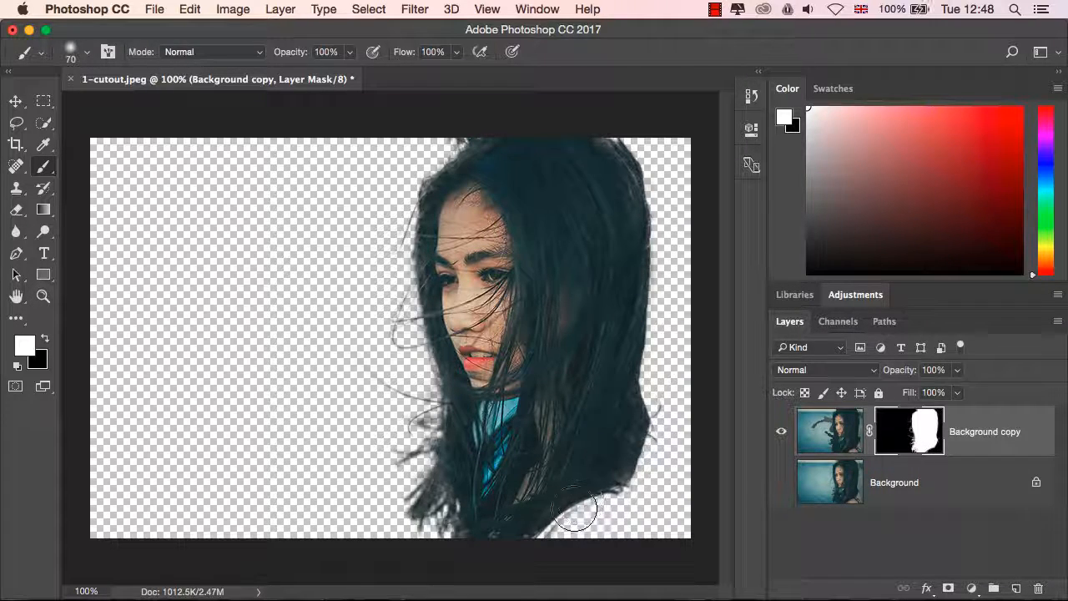
# Show the original Background layer and hide the masked Background copy layer
pyautogui.click(782, 484)
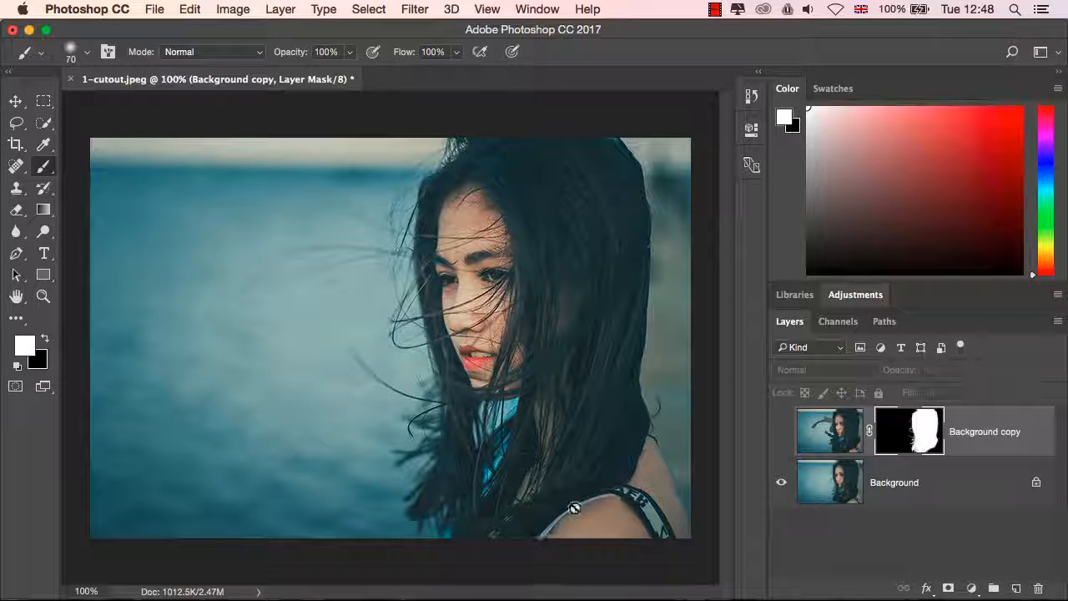
pyautogui.click(782, 431)
pyautogui.click(781, 483)
pyautogui.click(781, 483)
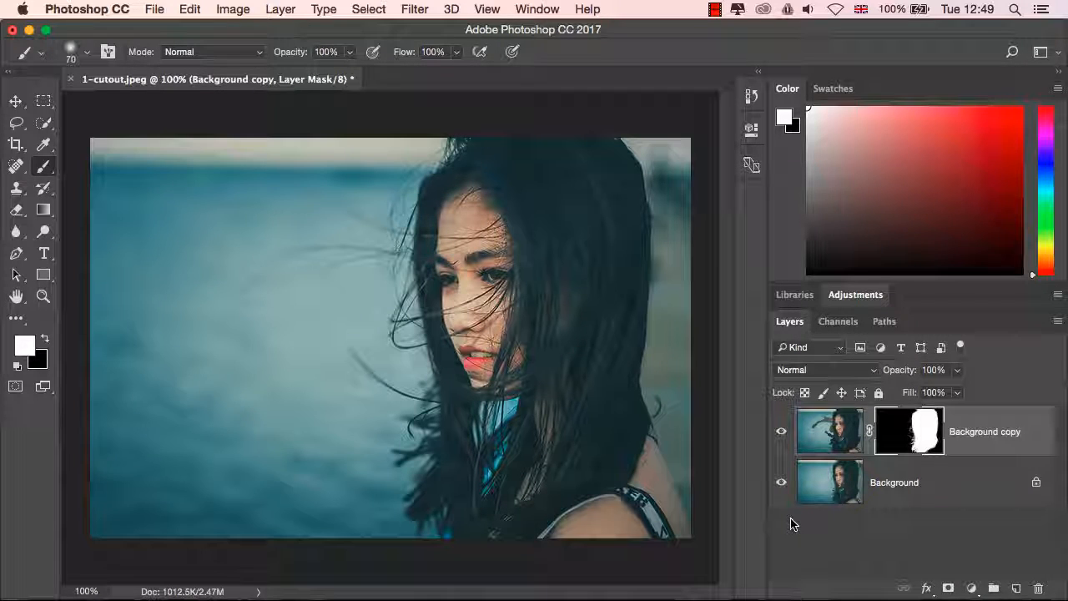
pyautogui.click(782, 432)
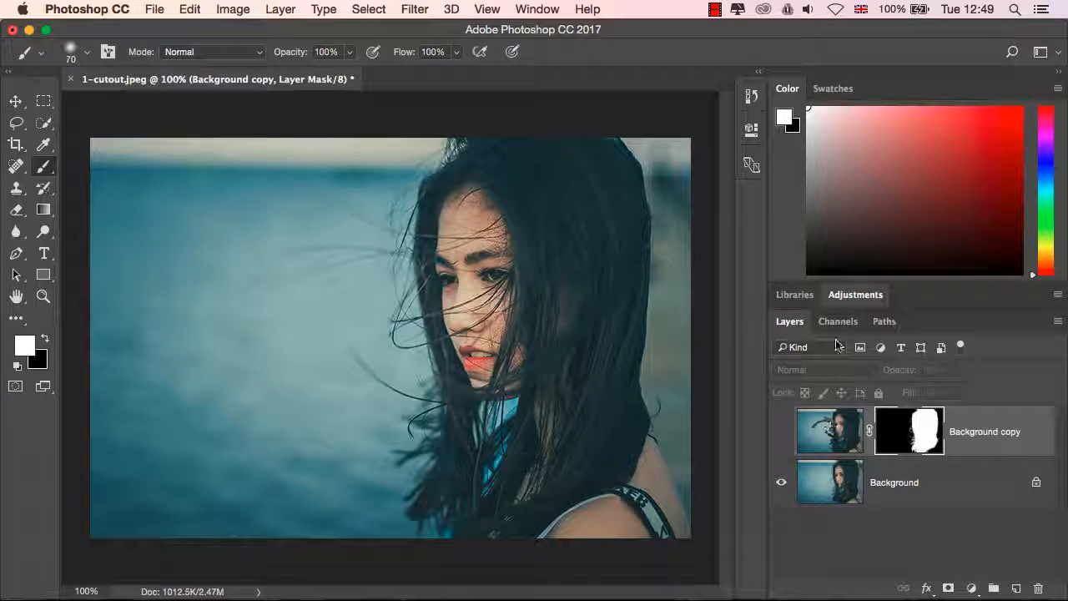
# Turn off Scrubby Zoom for the Zoom tool
pyautogui.press('z')
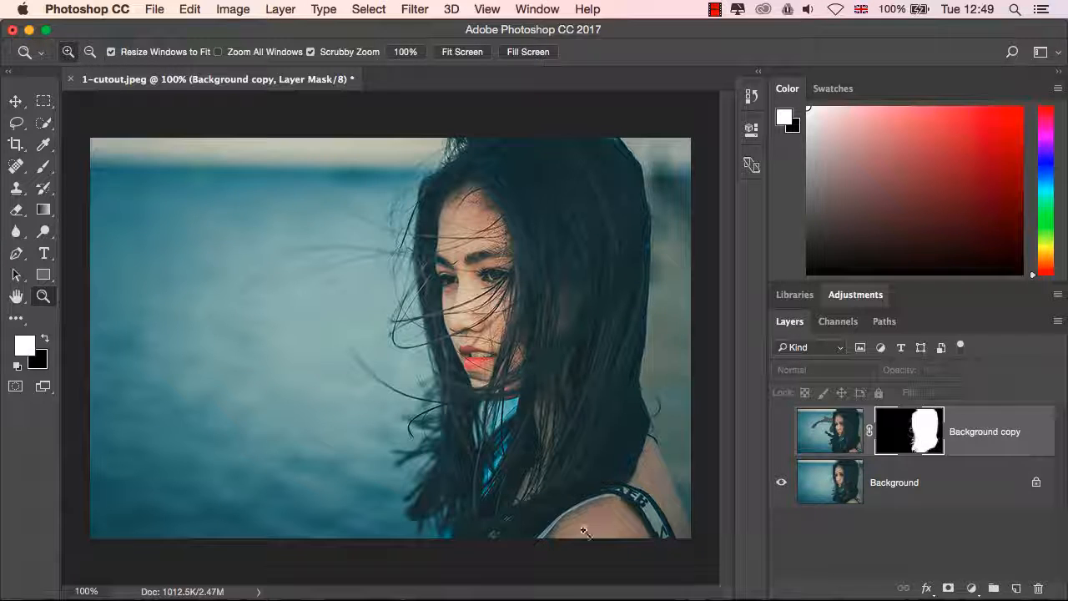
pyautogui.moveTo(553, 517); pyautogui.dragTo(534, 506)
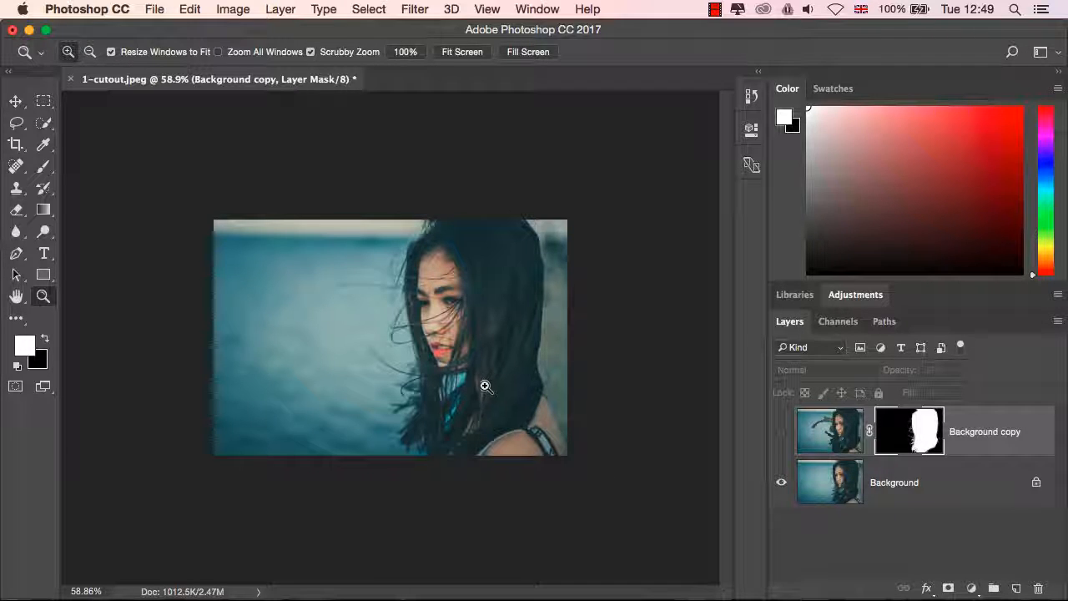
pyautogui.click(309, 51)
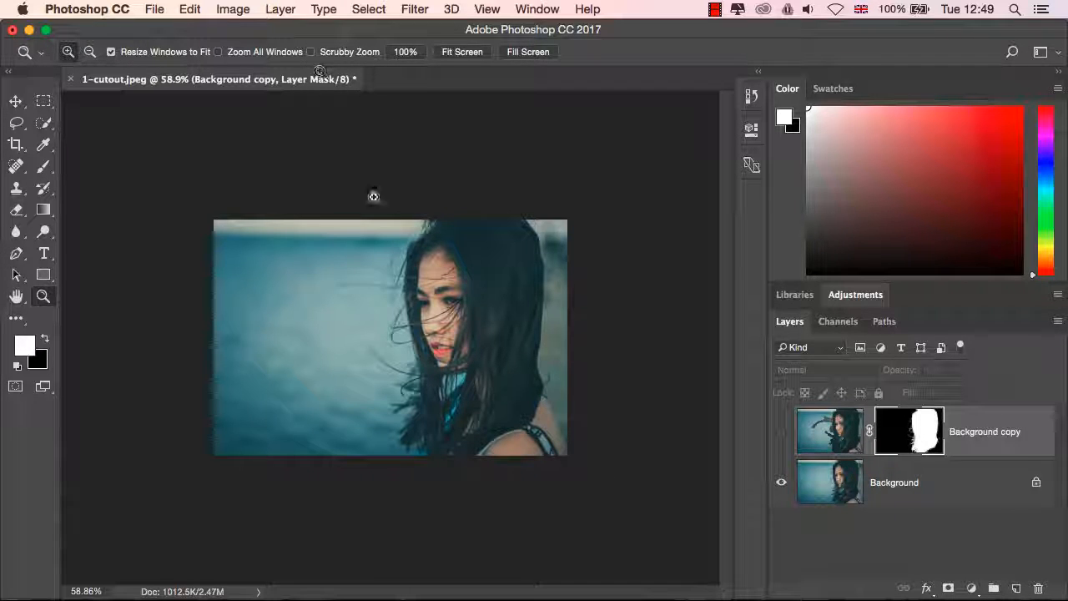
# Select the lower hair with the Polygonal Lasso, following its edge along the shoulder strap and arm and closing through the hair
pyautogui.moveTo(412, 397); pyautogui.dragTo(577, 475)
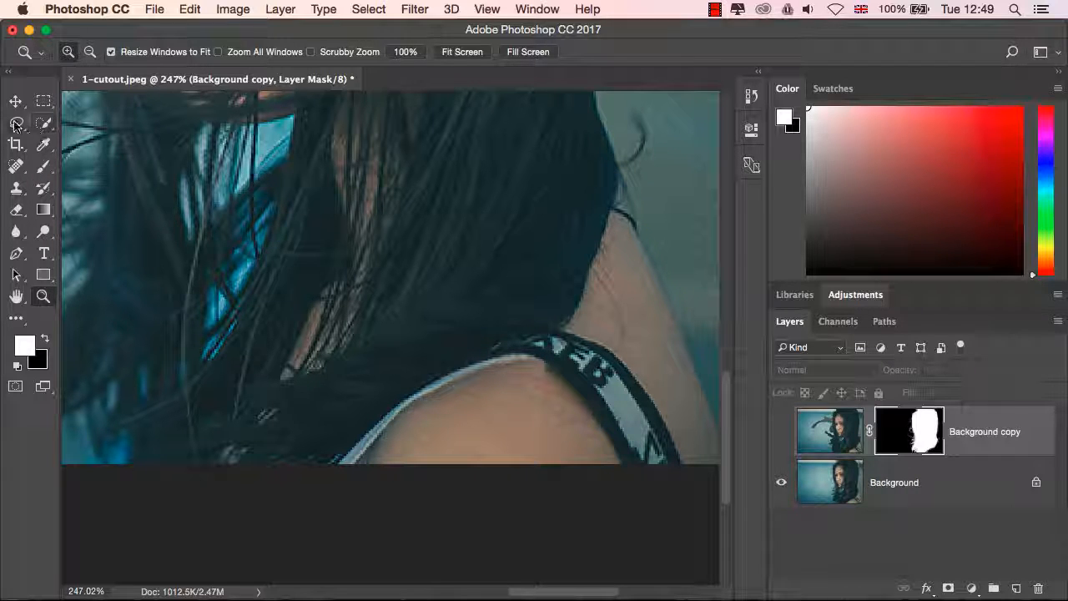
pyautogui.moveTo(16, 123); pyautogui.dragTo(68, 134)
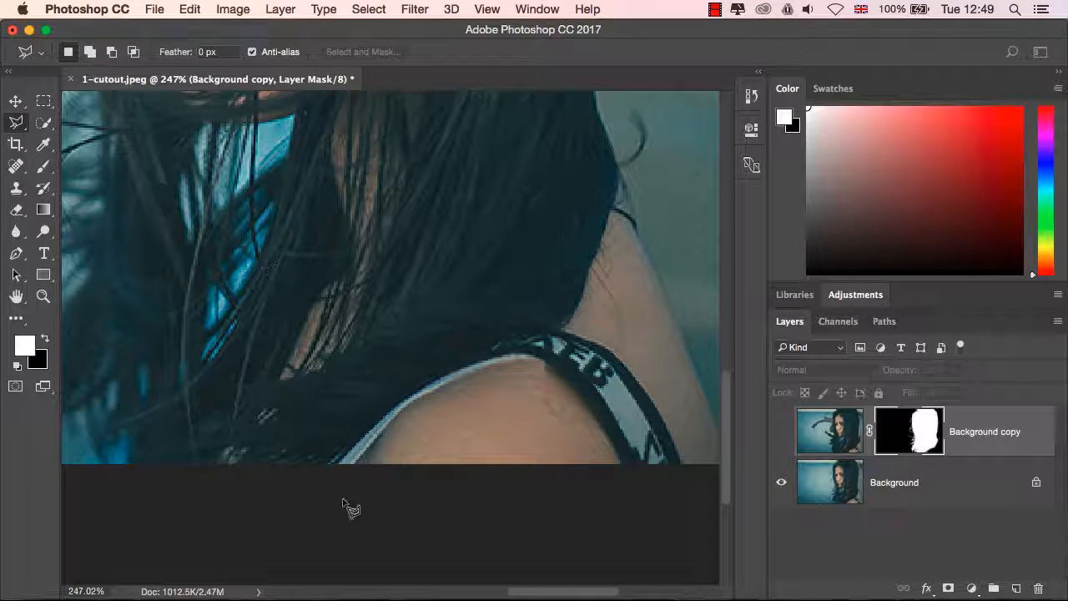
pyautogui.click(304, 495)
pyautogui.click(337, 455)
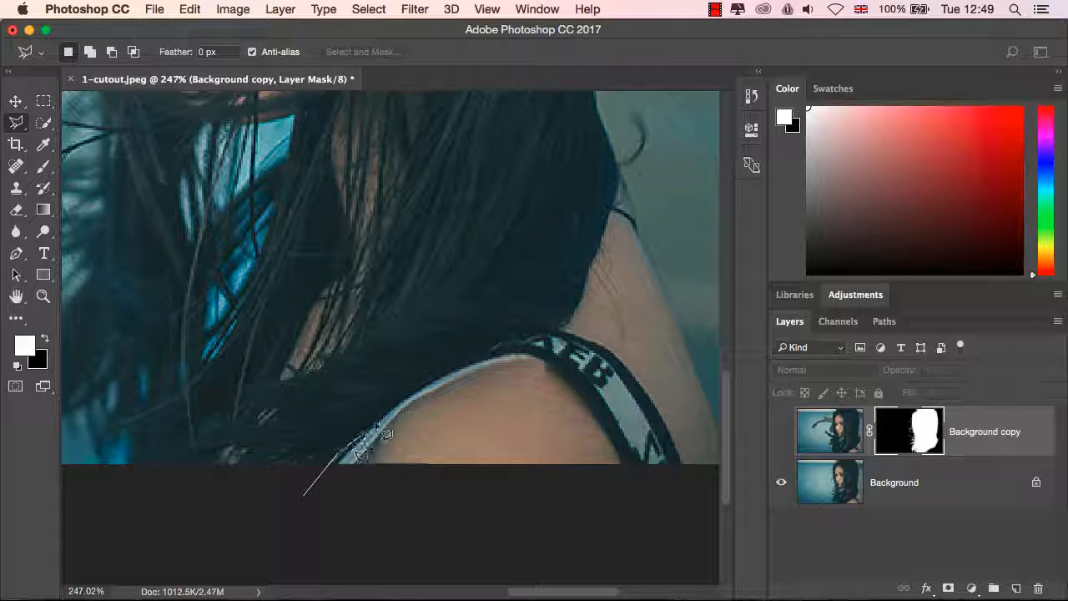
pyautogui.click(375, 420)
pyautogui.click(414, 388)
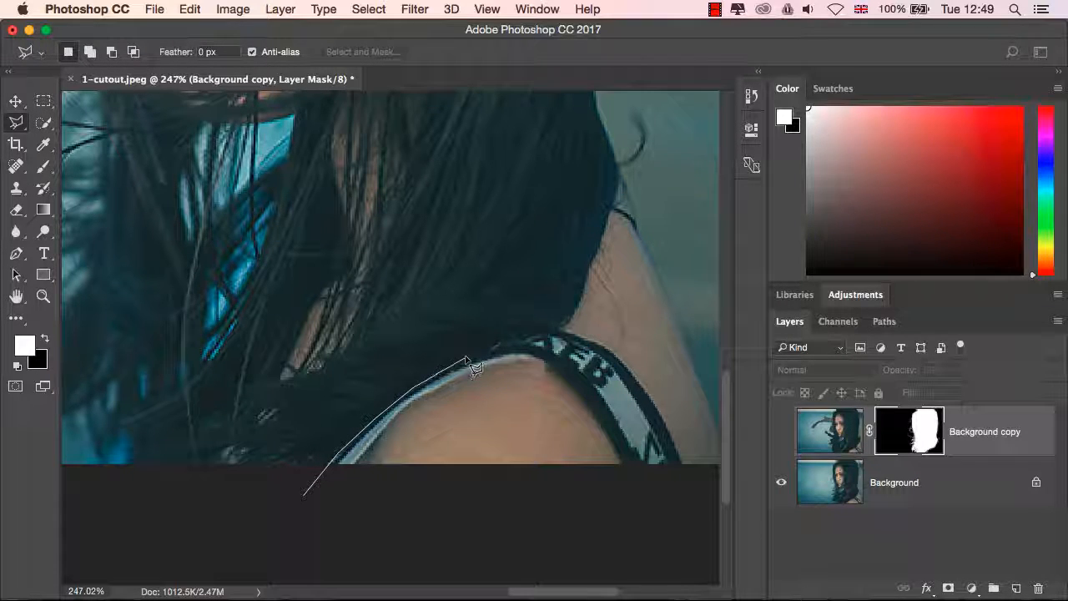
pyautogui.click(467, 357)
pyautogui.click(511, 341)
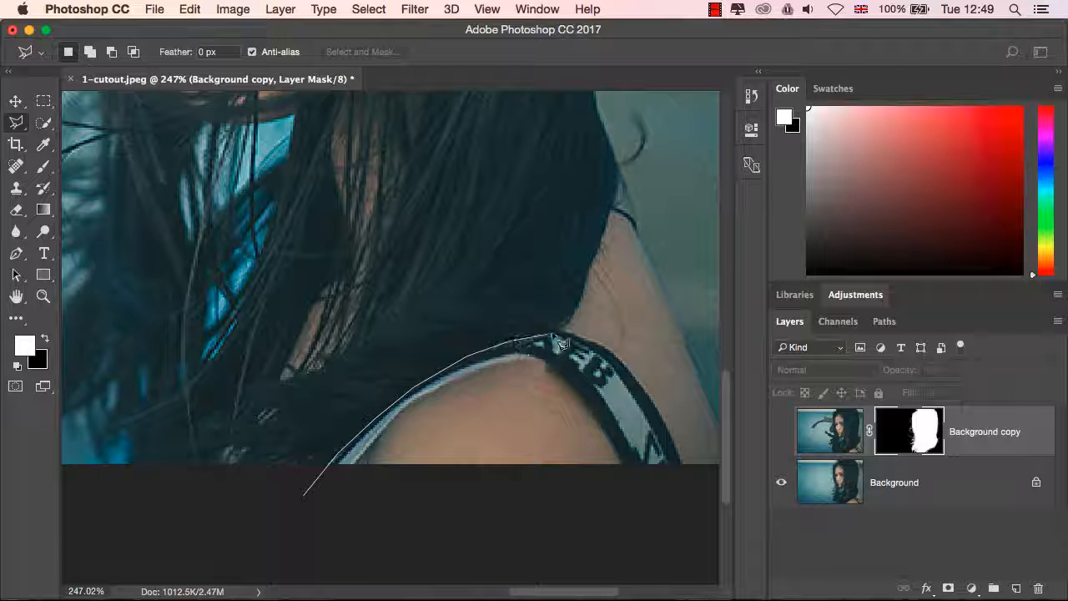
pyautogui.click(564, 331)
pyautogui.click(587, 290)
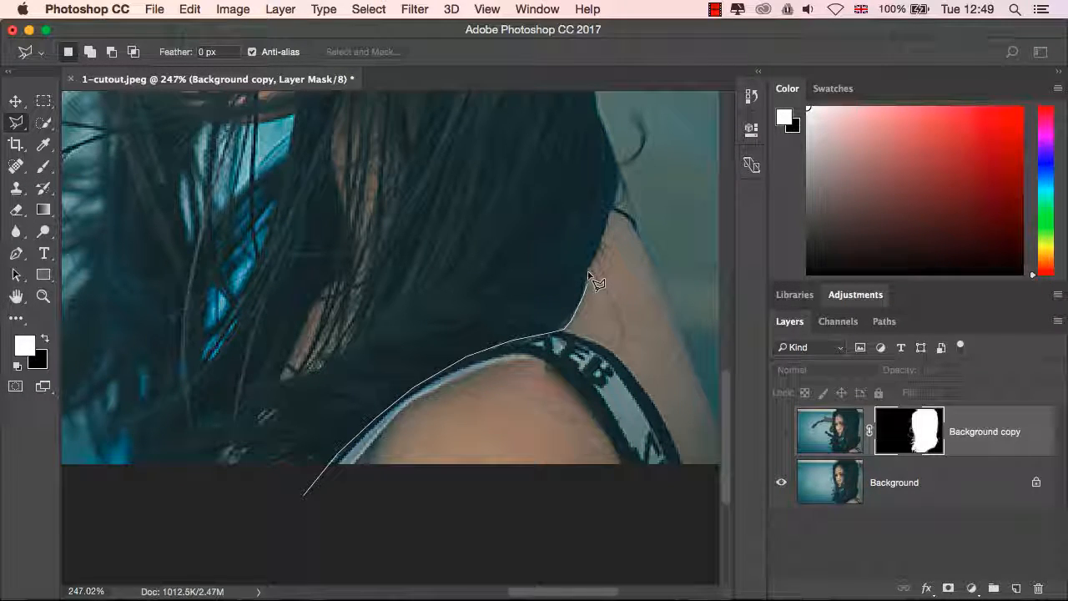
pyautogui.click(613, 208)
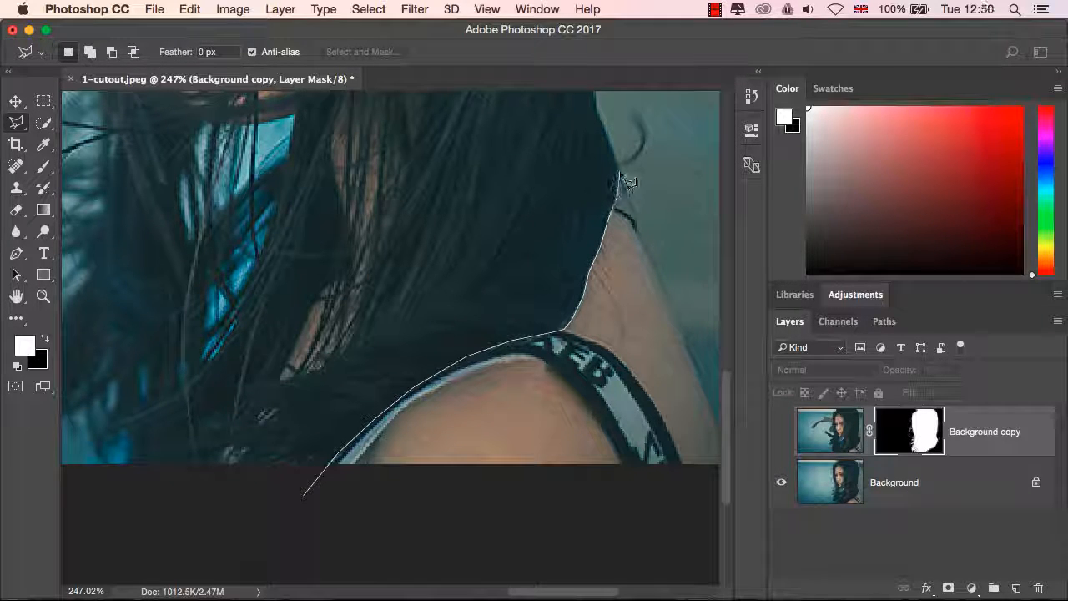
pyautogui.click(619, 173)
pyautogui.click(406, 230)
pyautogui.click(245, 345)
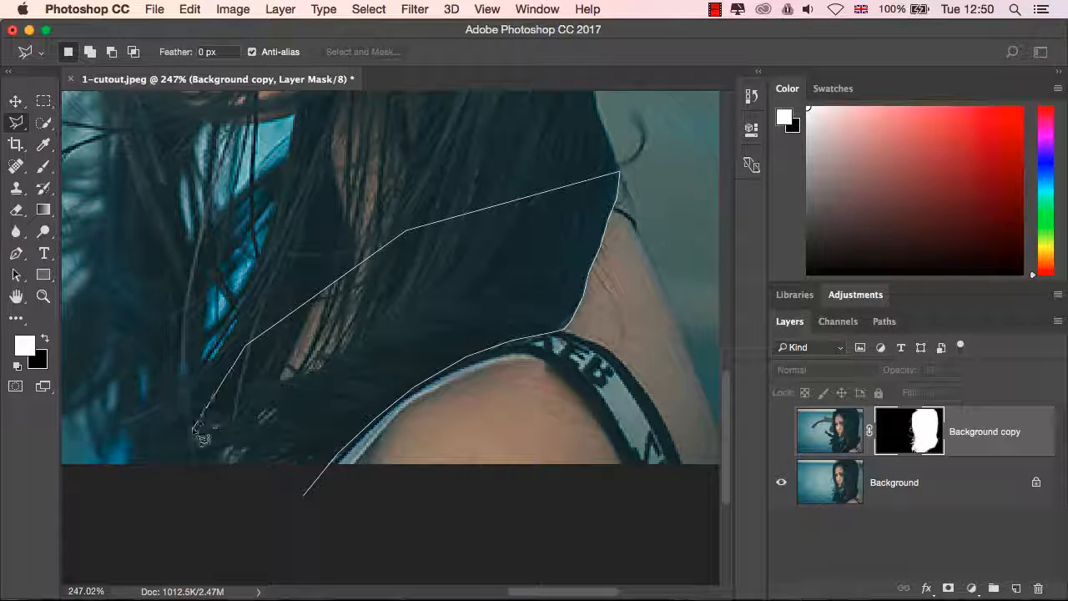
pyautogui.doubleClick(195, 427)
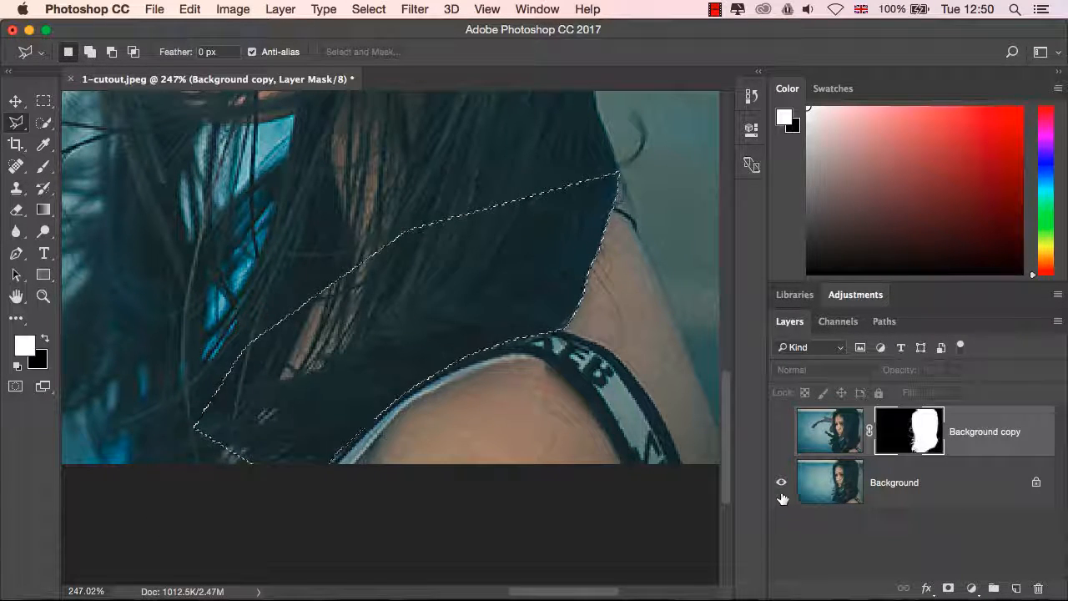
# Show the masked Background copy, hide the original Background, and paint white on the mask inside the selected lower hair
pyautogui.click(781, 432)
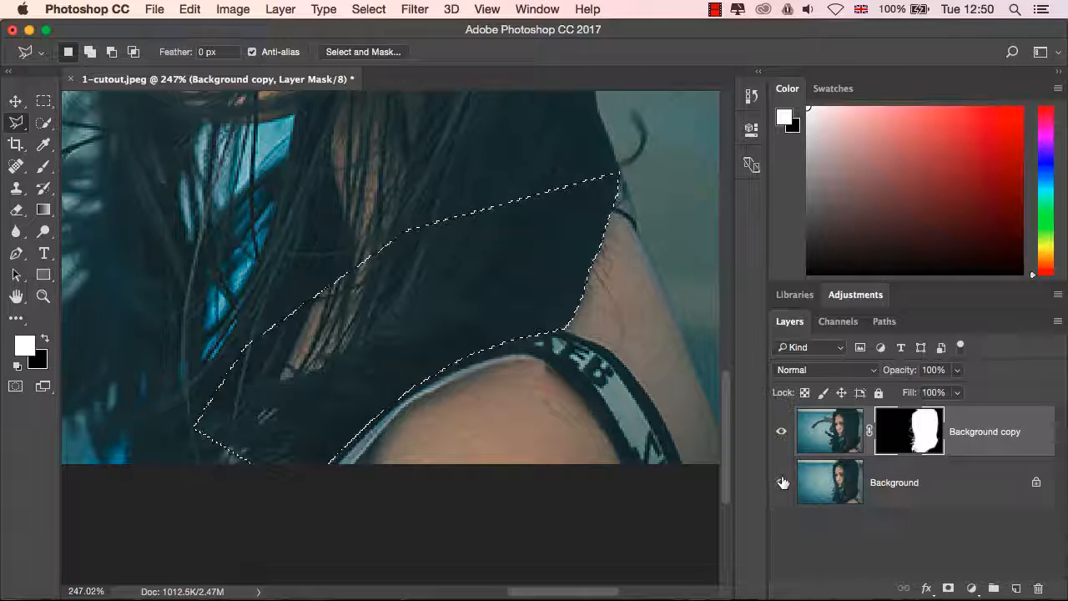
pyautogui.click(782, 482)
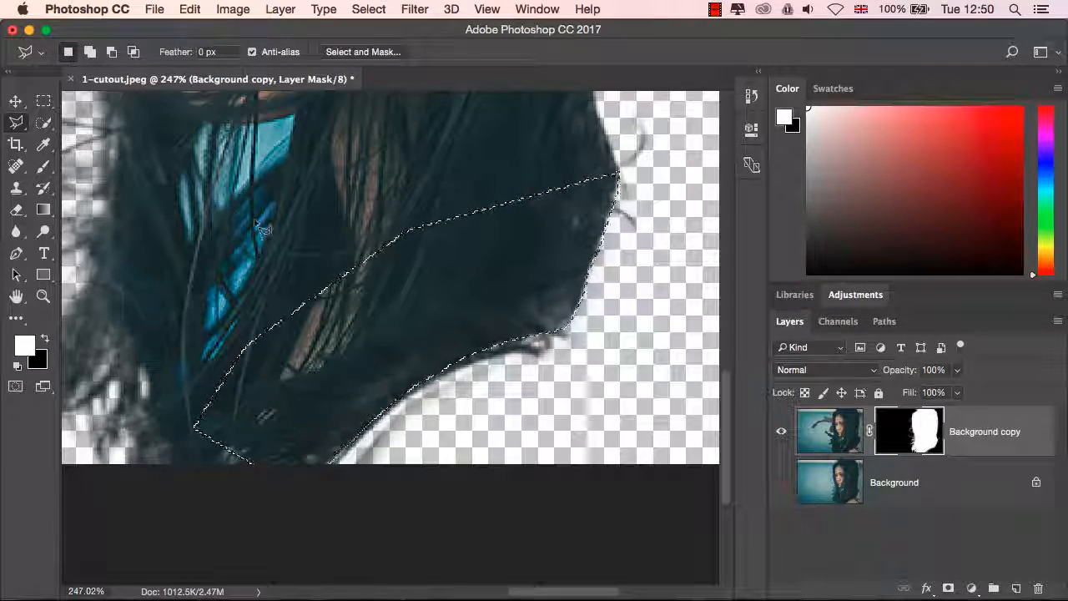
pyautogui.click(44, 170)
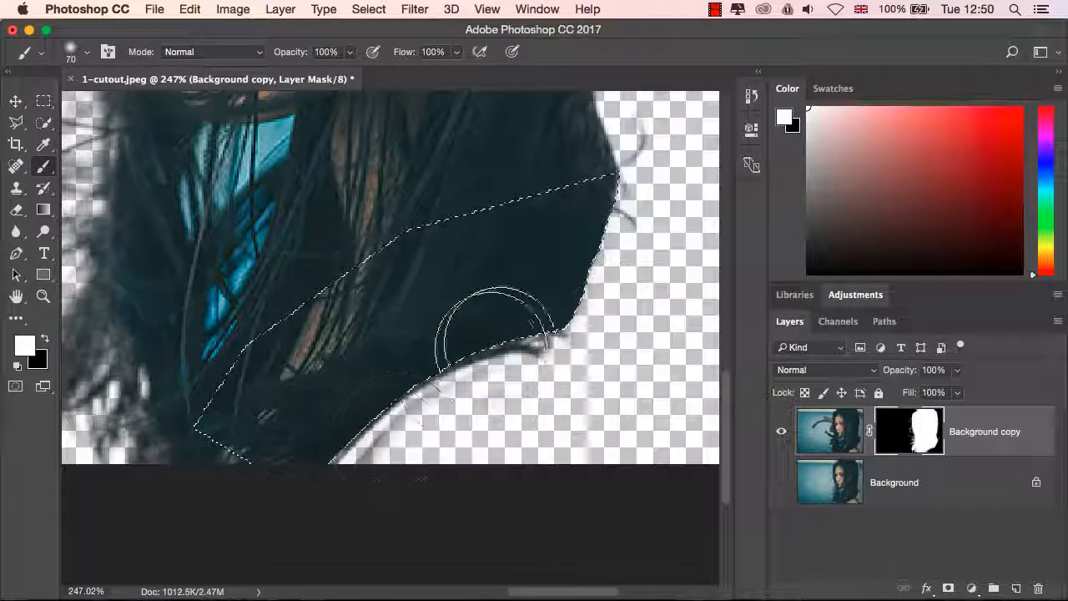
# Invert the selection and paint black on the mask with a size 70 brush to remove the hair remnants along the shoulder edge
pyautogui.click(373, 12)
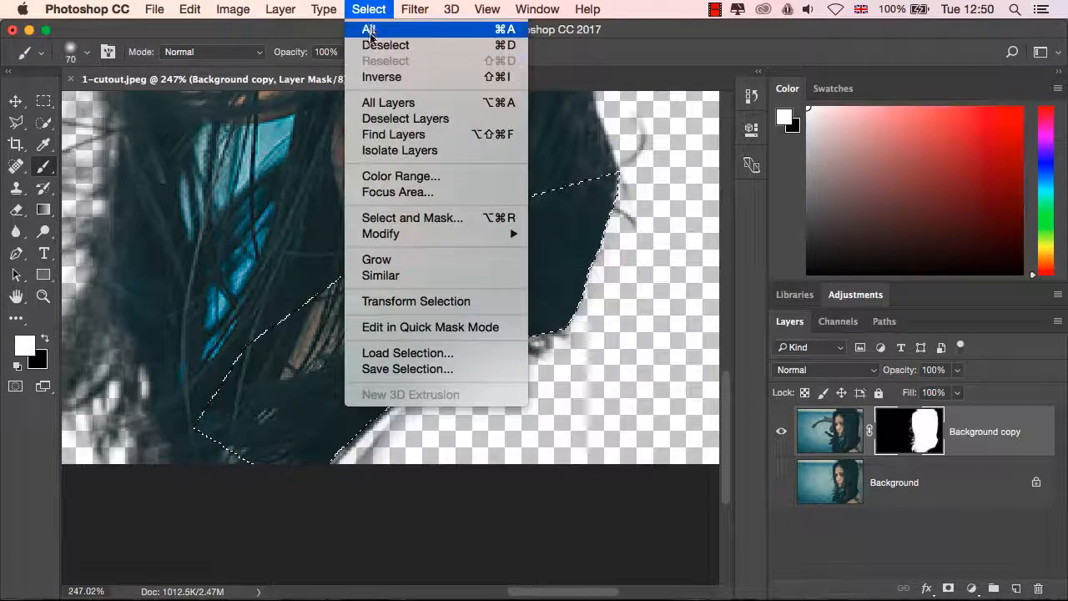
pyautogui.click(381, 77)
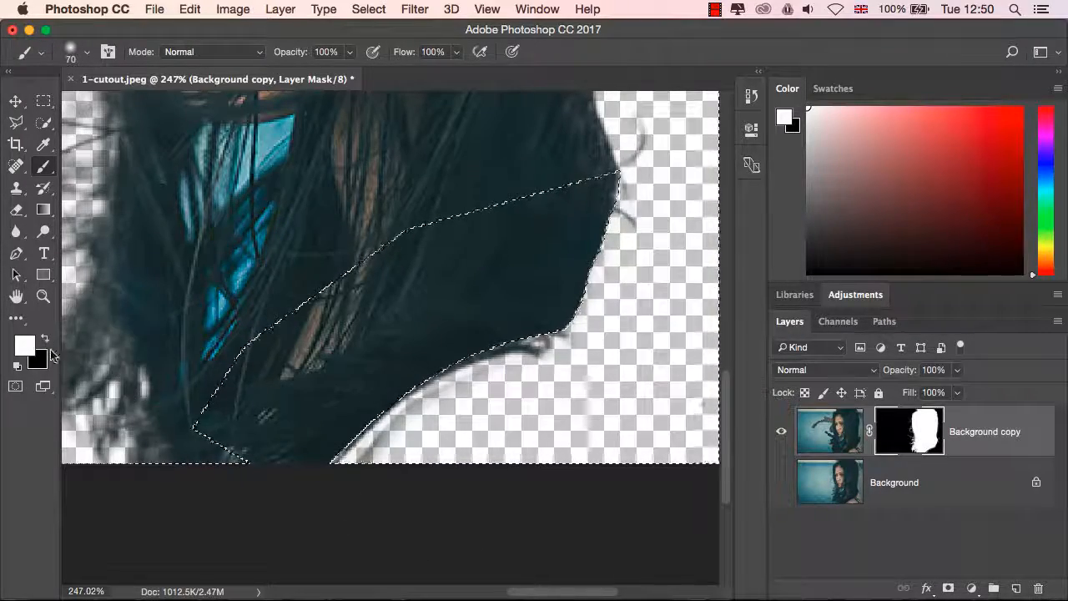
pyautogui.press('x')
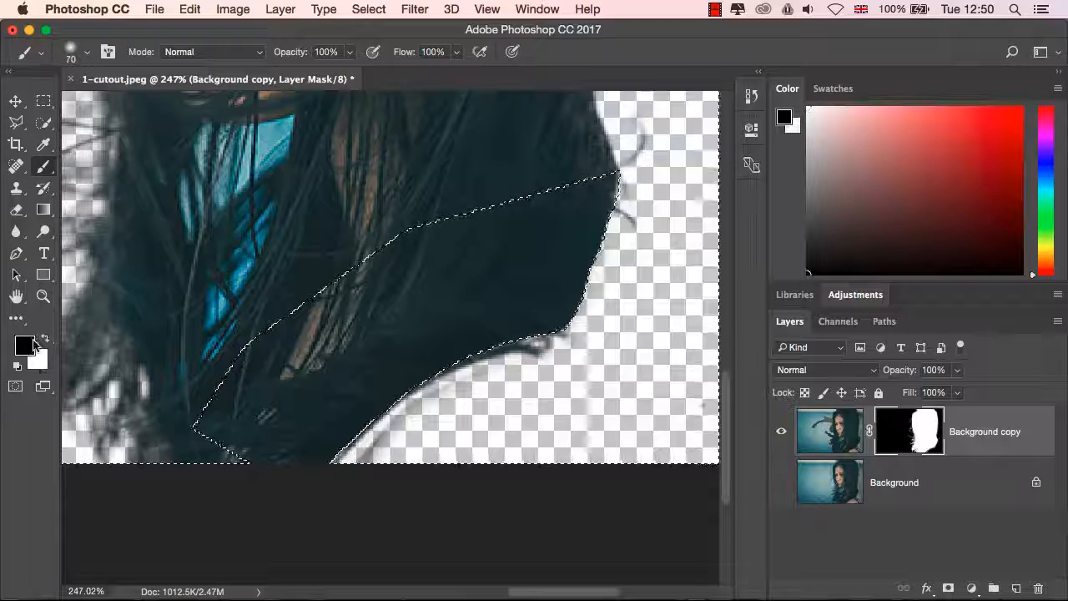
pyautogui.moveTo(275, 384)
pyautogui.mouseDown()
pyautogui.moveTo(441, 393)
pyautogui.moveTo(393, 417)
pyautogui.moveTo(507, 377)
pyautogui.mouseUp()
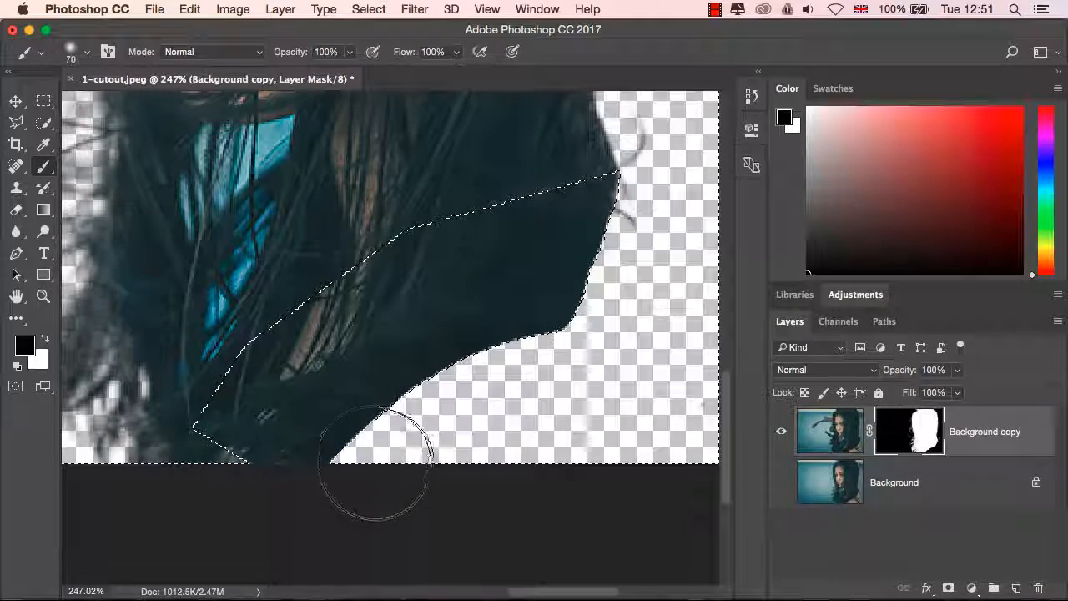
# Compare the 2-background.jpg and 3-background.jpg images with the portrait in 1-cutout.jpeg
pyautogui.click(15, 101)
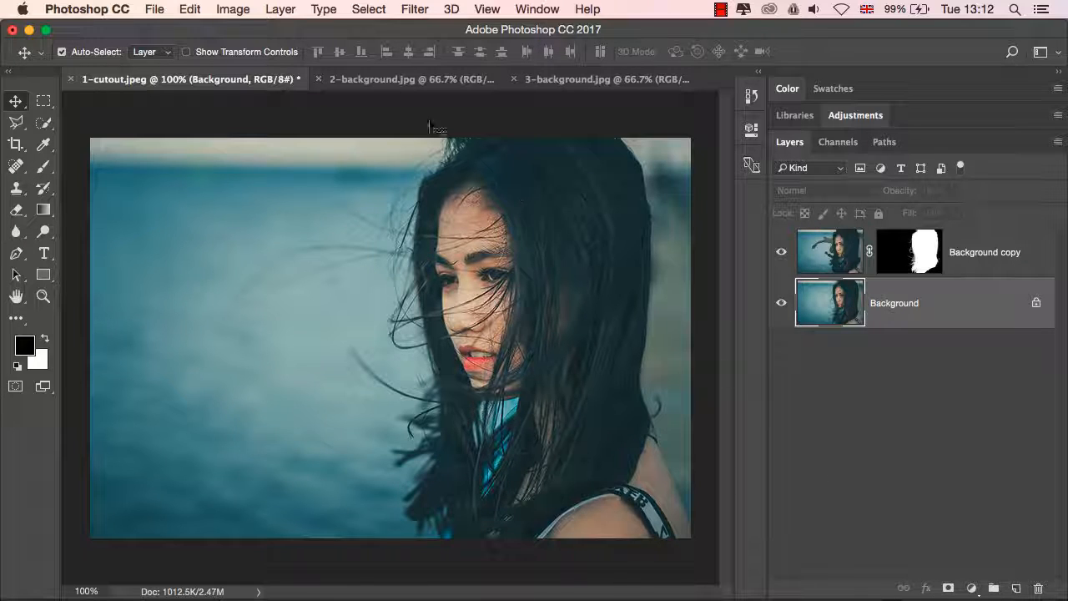
pyautogui.click(398, 79)
pyautogui.click(586, 81)
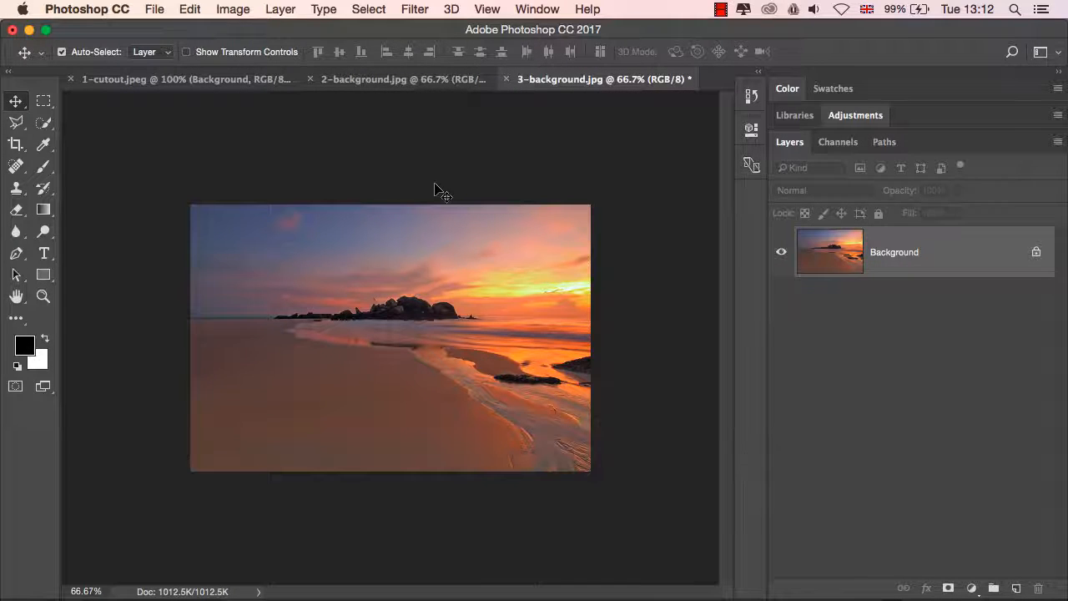
pyautogui.click(429, 81)
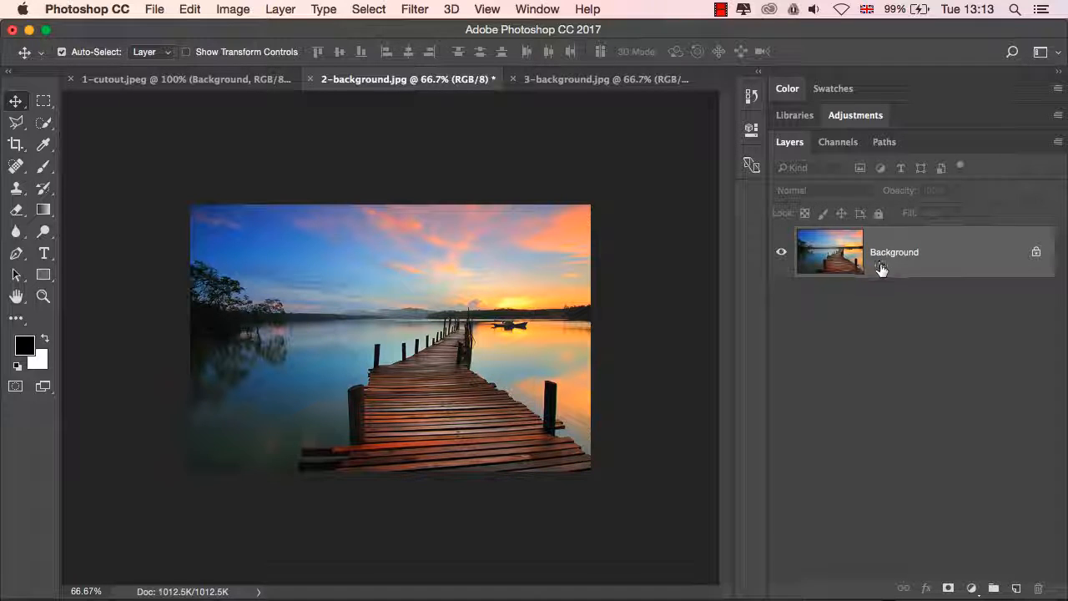
pyautogui.click(209, 80)
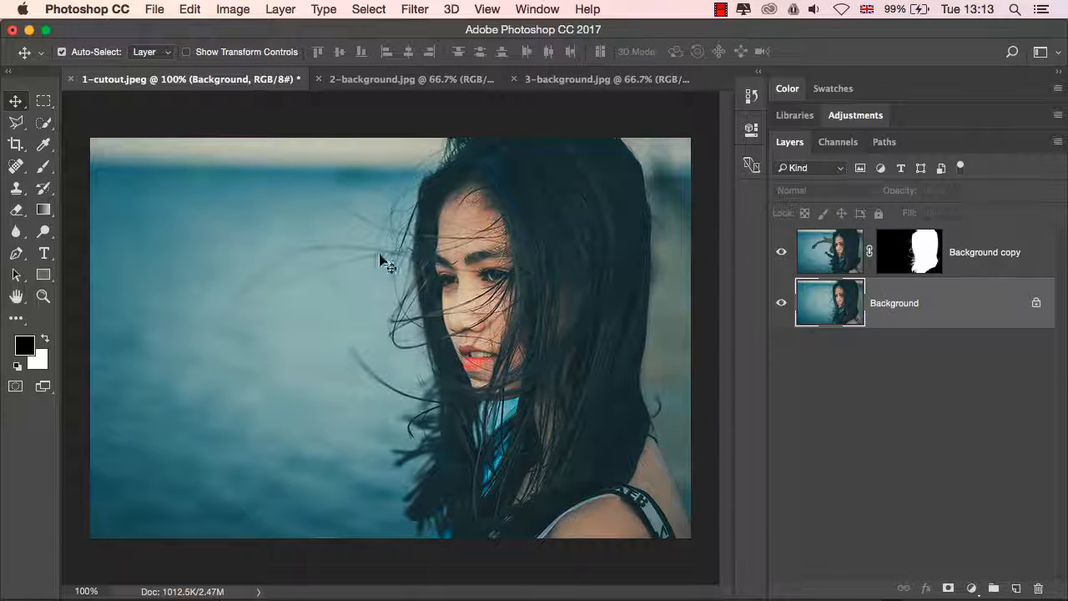
pyautogui.click(455, 80)
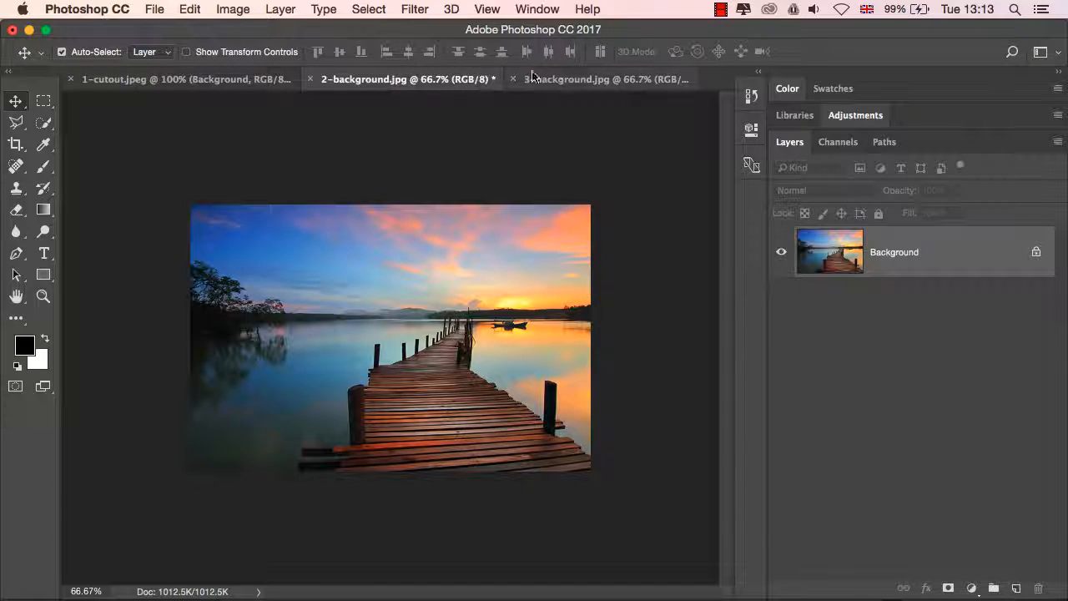
# Bring the beach image from 3-background.jpg into 1-cutout.jpeg beneath the masked portrait and position it to fill the canvas
pyautogui.click(568, 81)
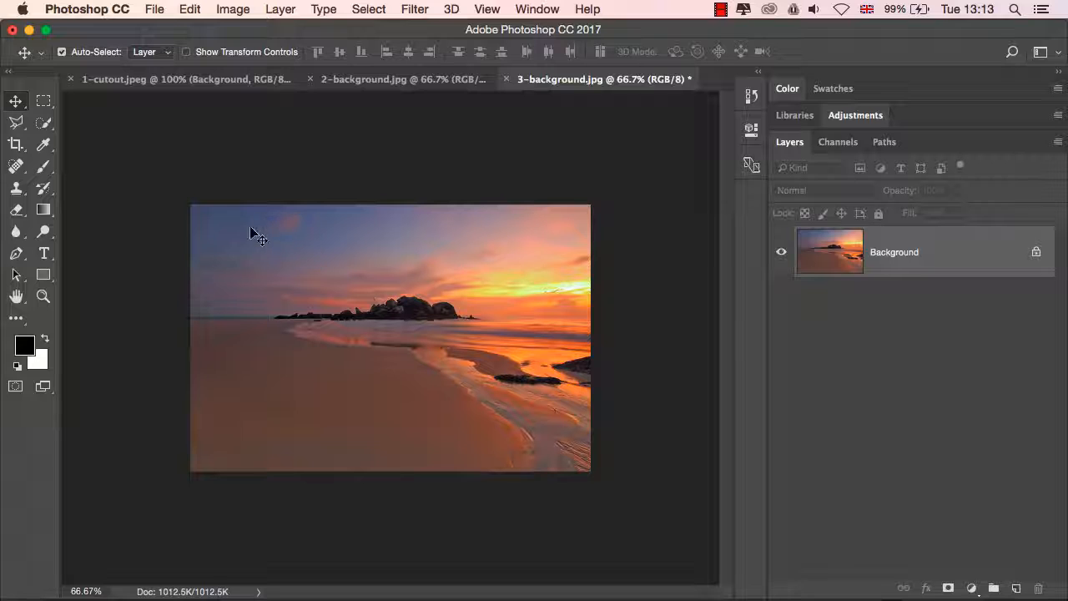
pyautogui.moveTo(242, 235); pyautogui.dragTo(275, 278)
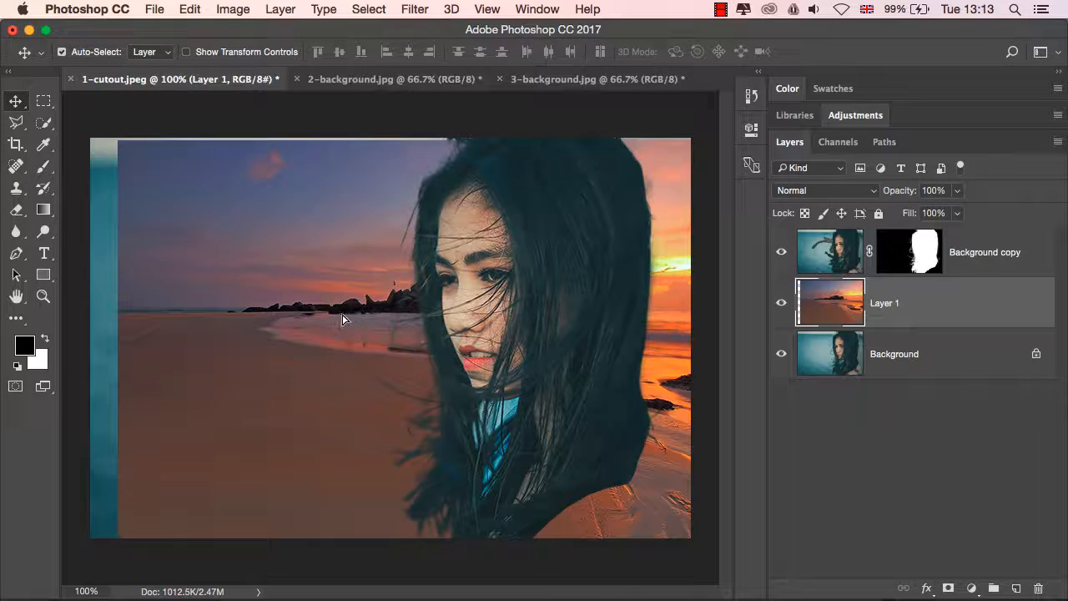
pyautogui.moveTo(346, 312); pyautogui.dragTo(318, 315)
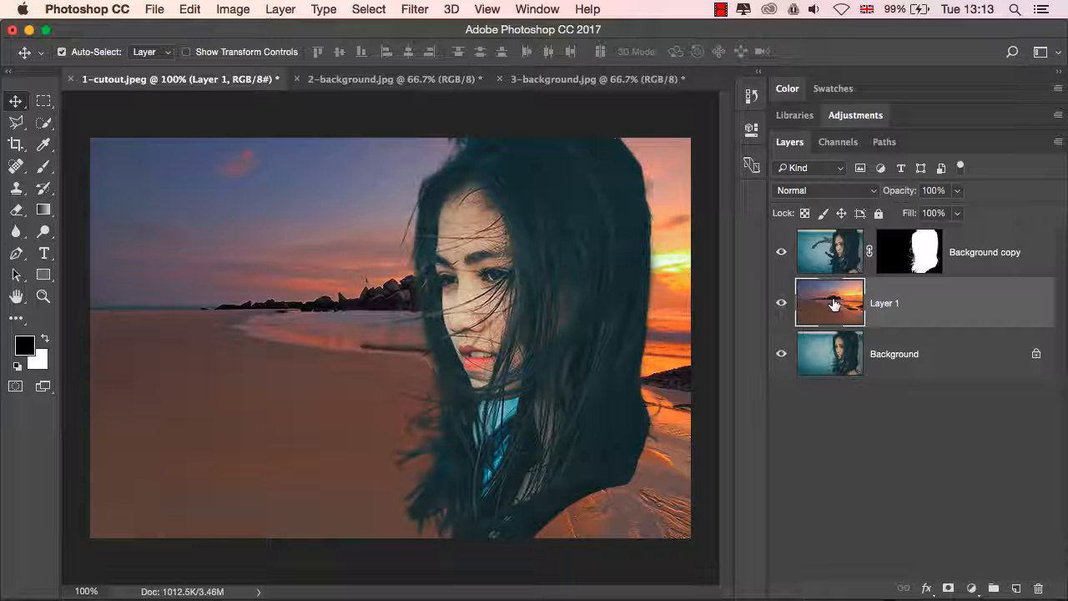
# Duplicate the beach layer and place the copy above the masked portrait layer
pyautogui.press('super+j')
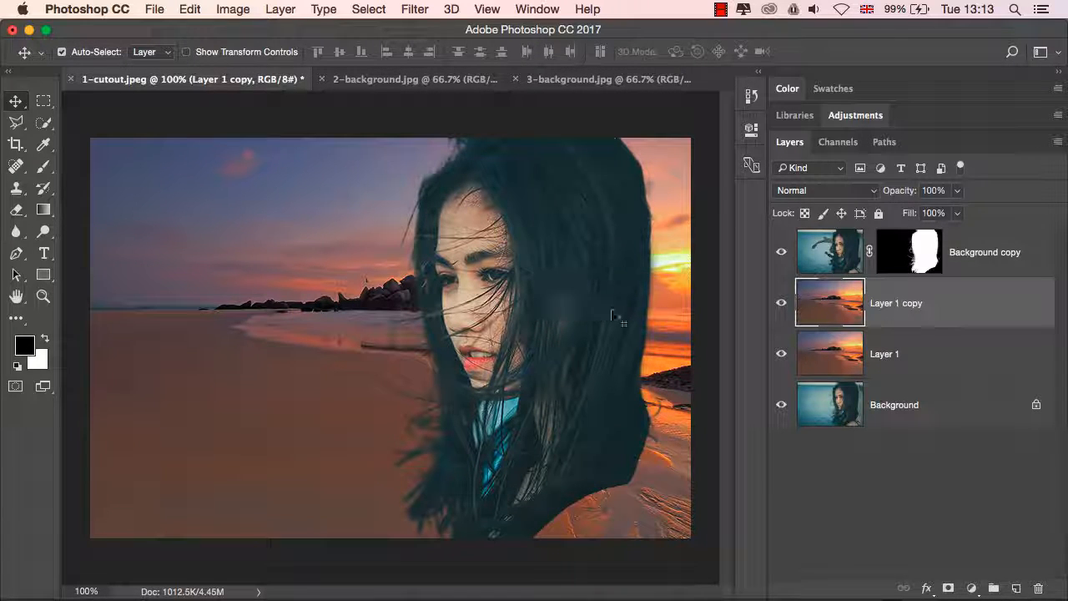
pyautogui.moveTo(832, 302); pyautogui.dragTo(832, 235)
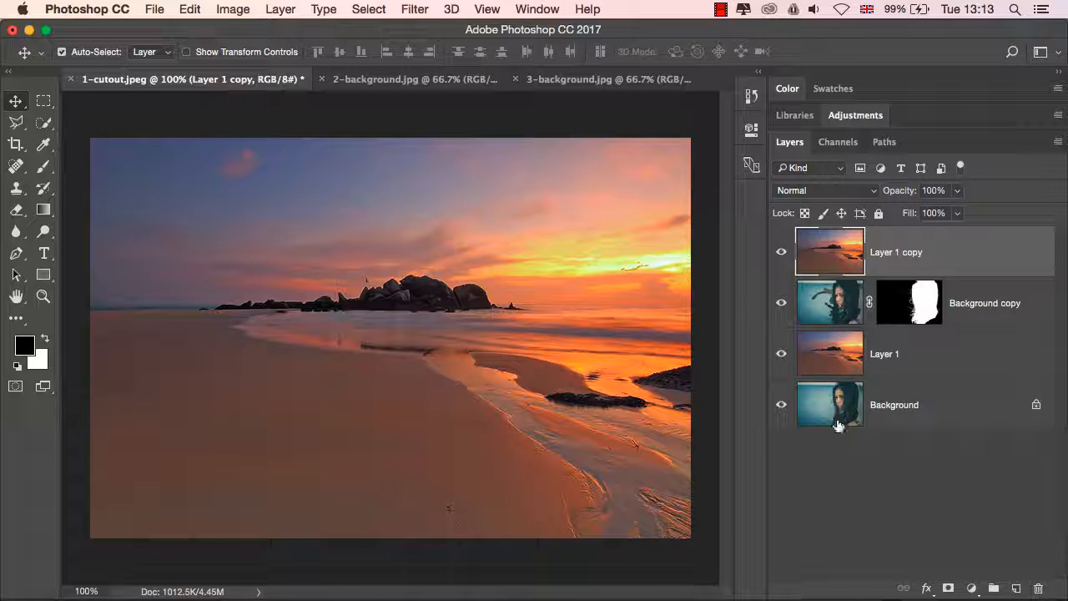
# Bring the pier image from 2-background.jpg into 1-cutout.jpeg and position it to cover the whole canvas
pyautogui.click(418, 79)
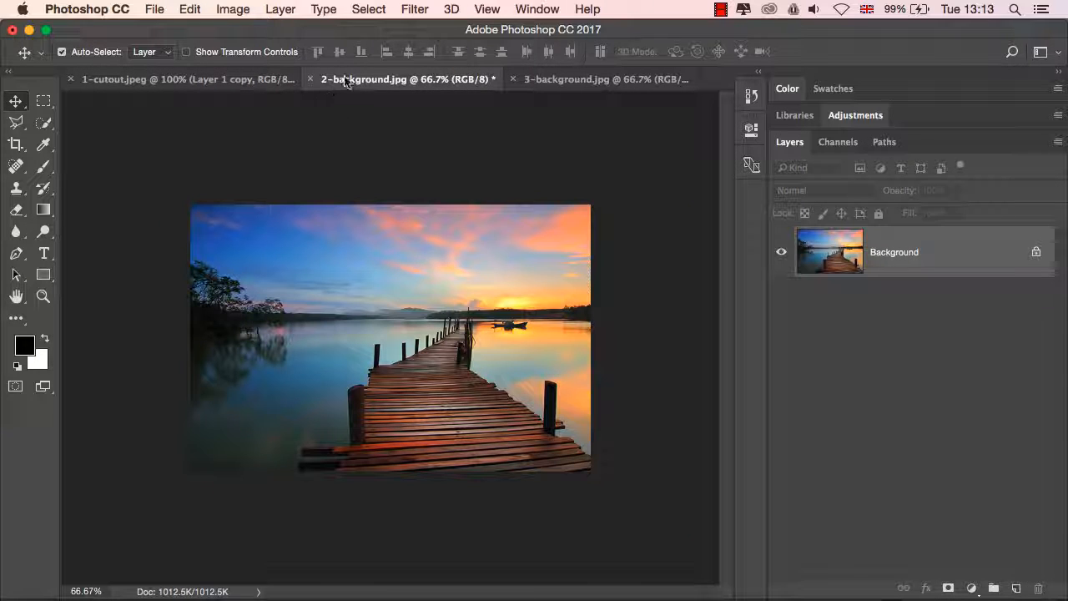
pyautogui.moveTo(248, 245); pyautogui.dragTo(319, 324)
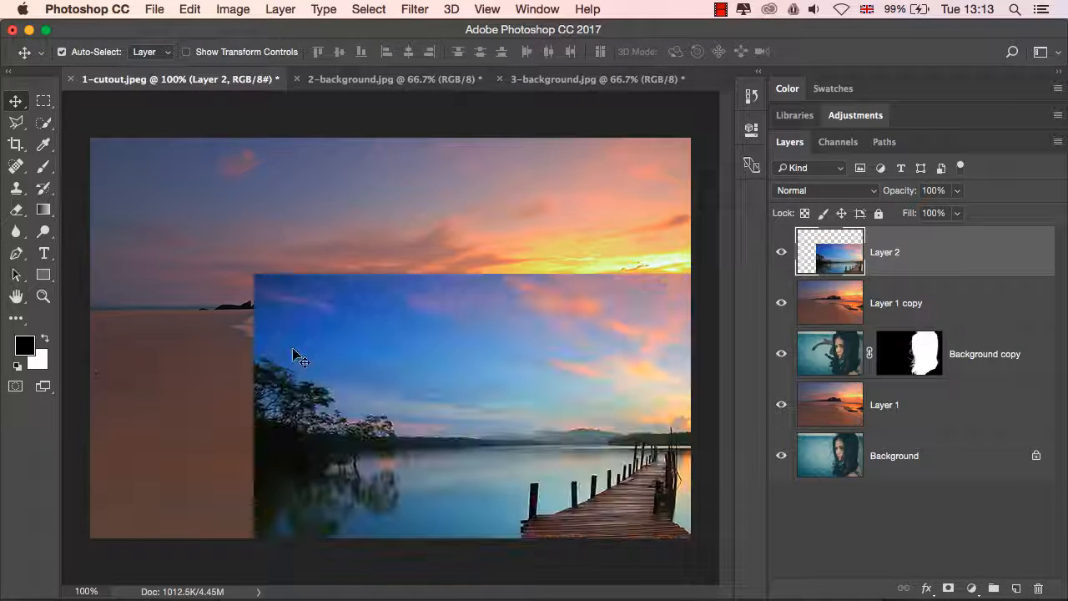
pyautogui.moveTo(572, 352); pyautogui.dragTo(409, 219)
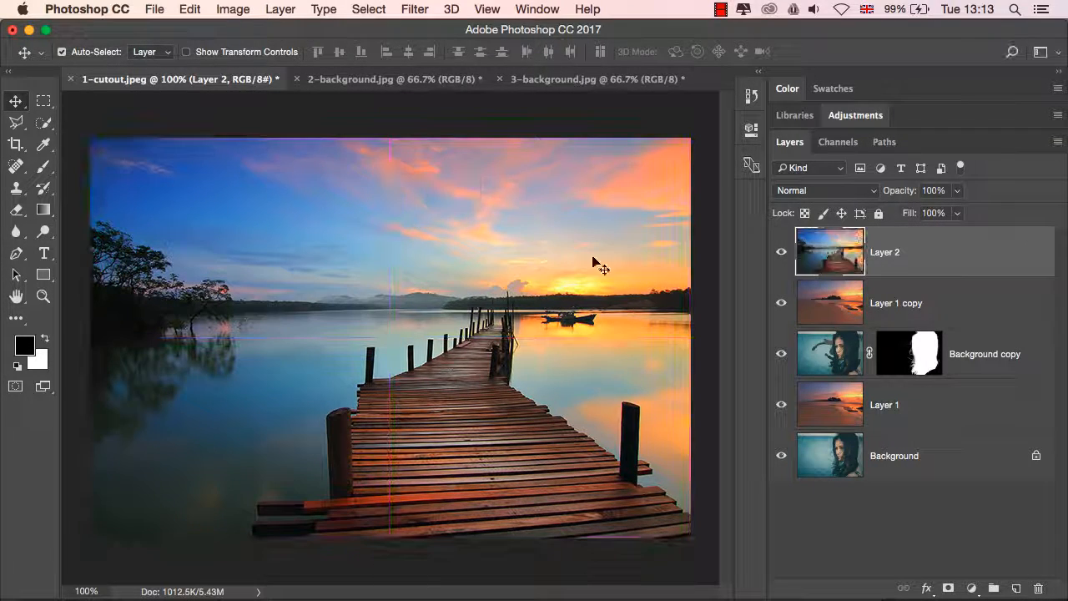
# Move the pier layer below the lower beach layer and delete the original Background layer
pyautogui.moveTo(925, 263); pyautogui.dragTo(908, 430)
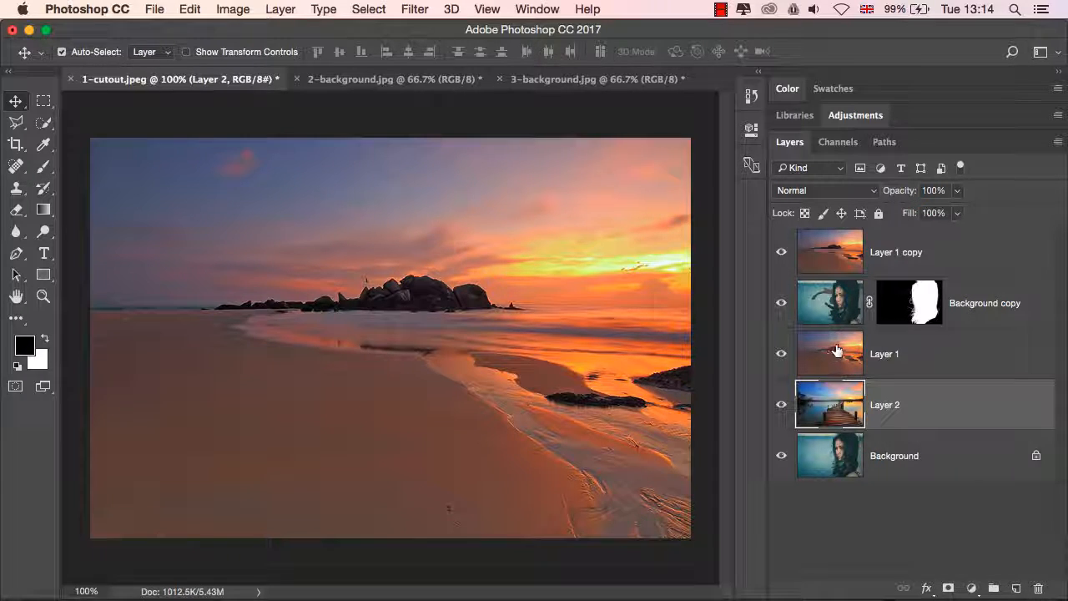
pyautogui.click(907, 462)
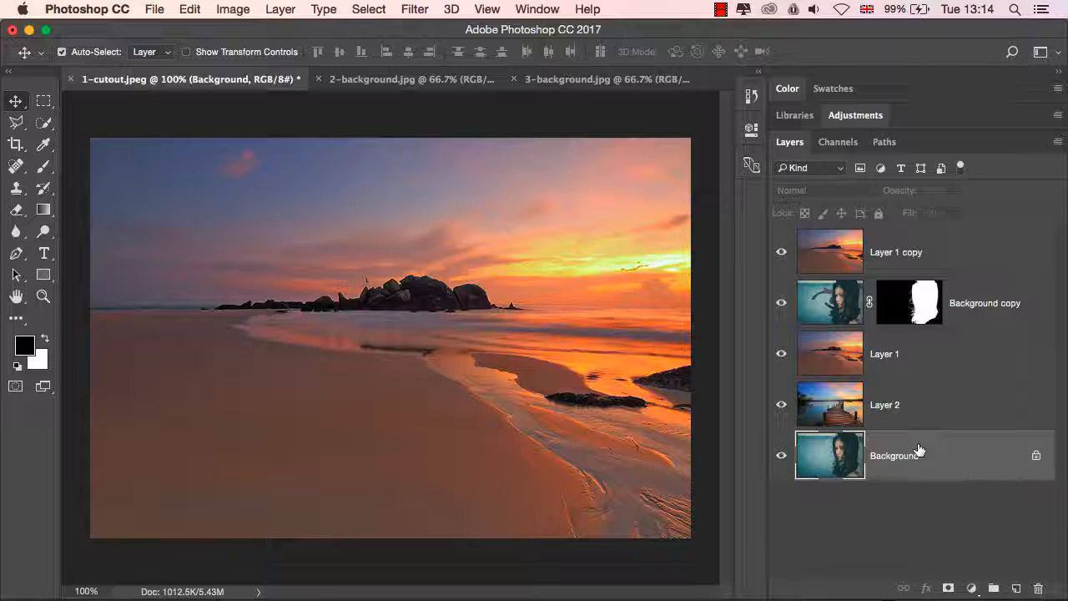
pyautogui.press('Delete')
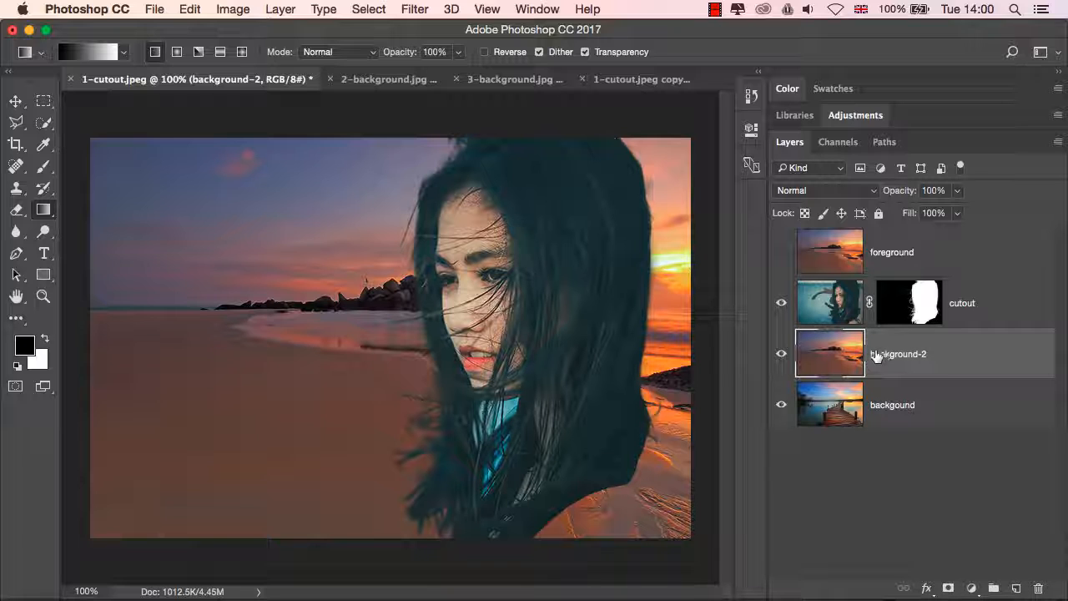
# Add a layer mask to background-2 and apply a horizontal black-to-white gradient, then check the blend with the cutout layer temporarily hidden
pyautogui.click(949, 589)
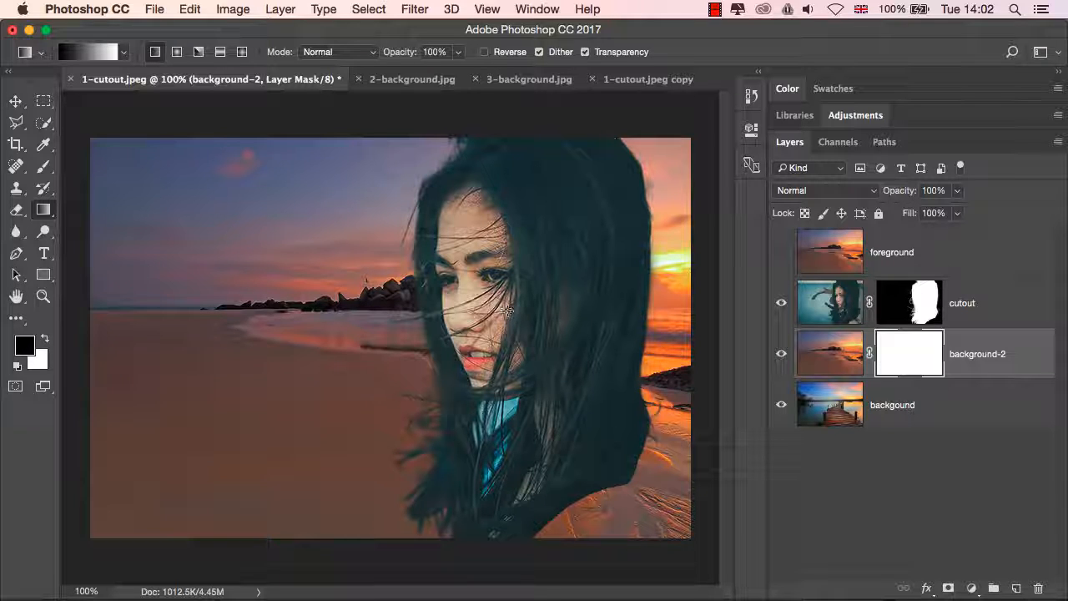
pyautogui.moveTo(508, 309); pyautogui.dragTo(656, 309)
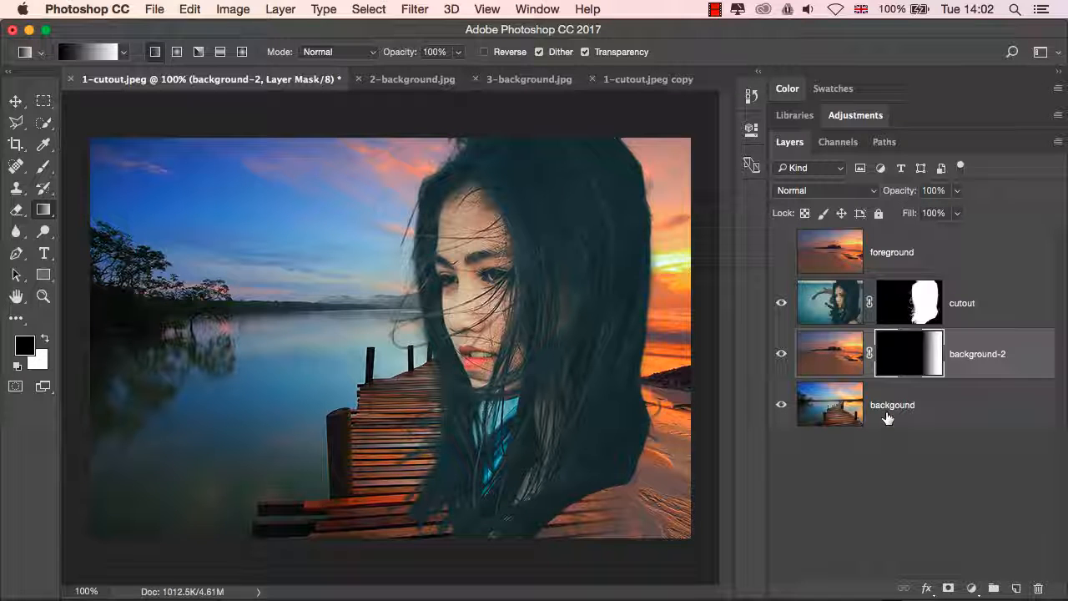
pyautogui.click(781, 303)
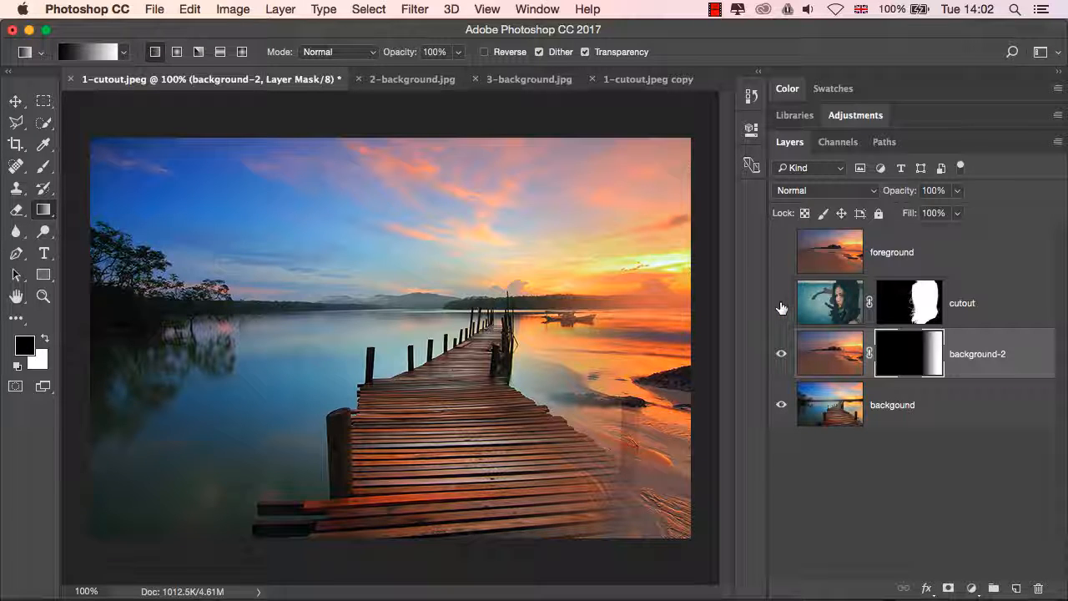
pyautogui.click(781, 304)
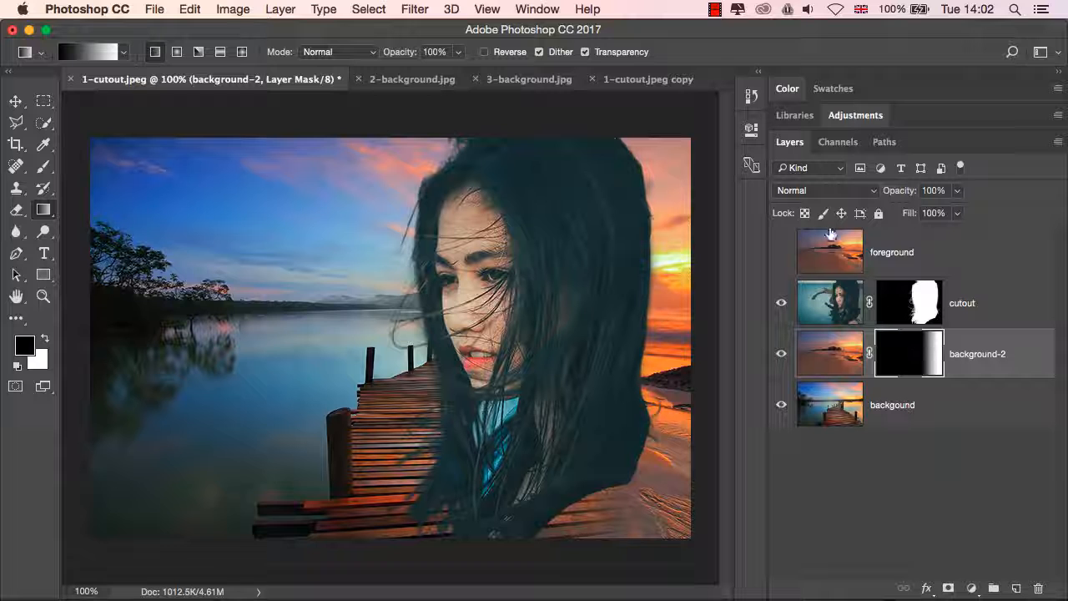
# Show the foreground layer, add a layer mask to it, and draw a horizontal black-to-white gradient from the face to the hair's outer edge
pyautogui.click(781, 252)
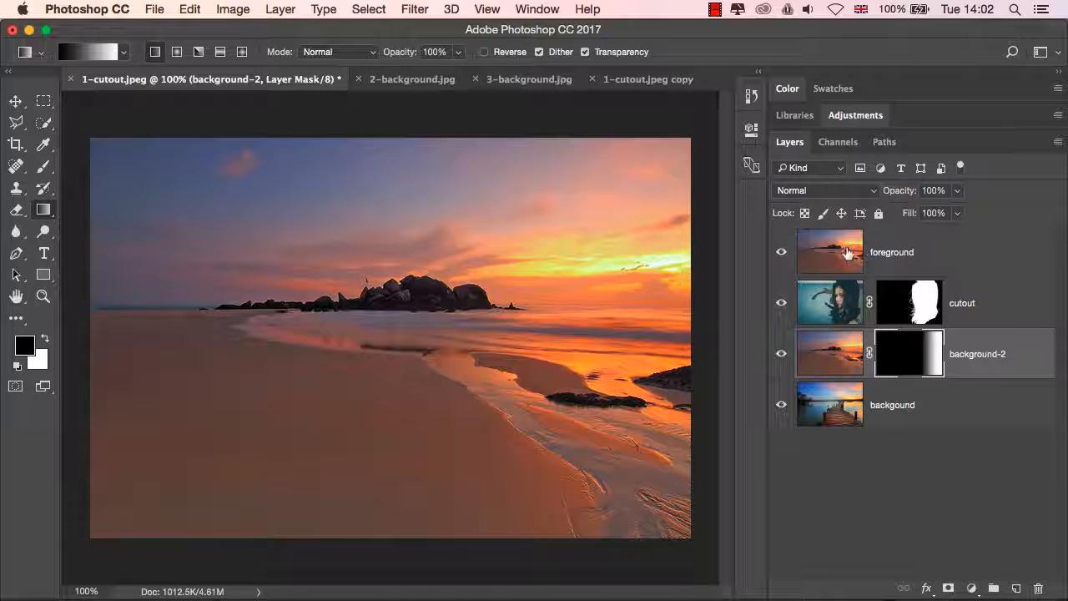
pyautogui.click(845, 307)
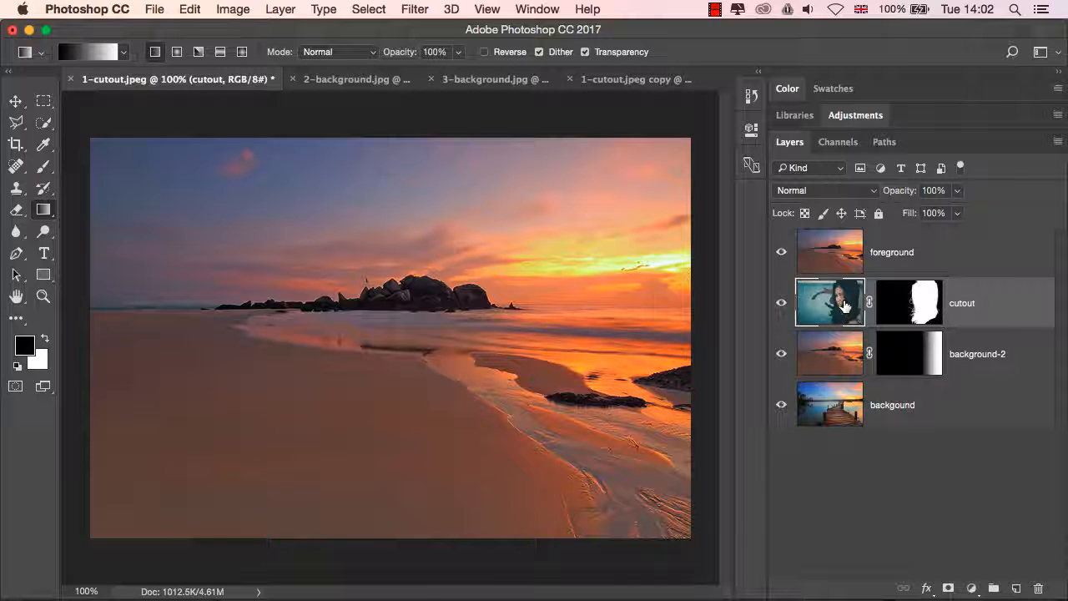
pyautogui.click(871, 266)
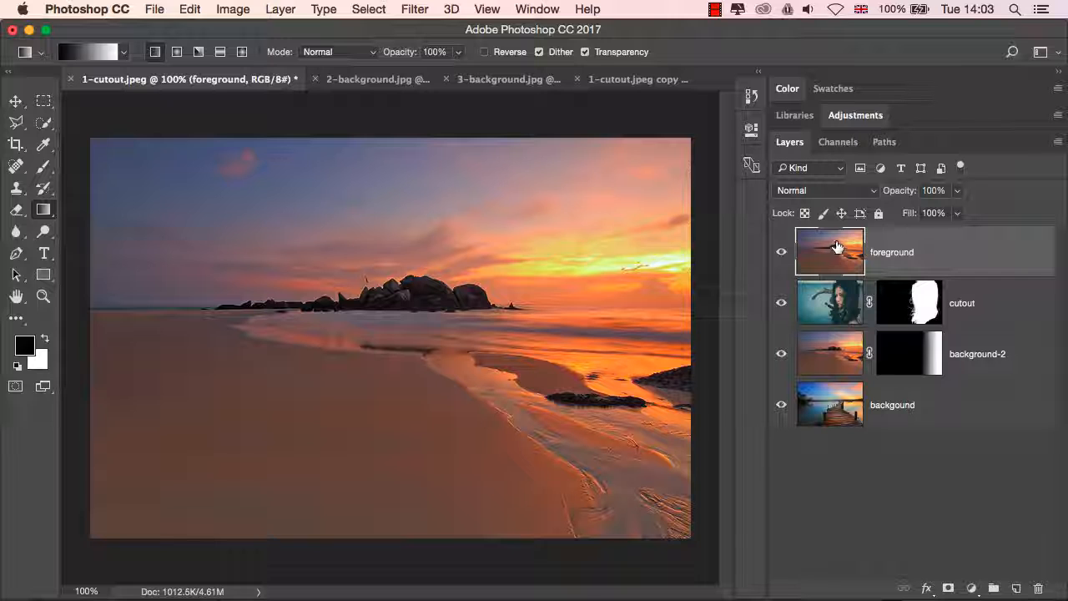
pyautogui.click(950, 584)
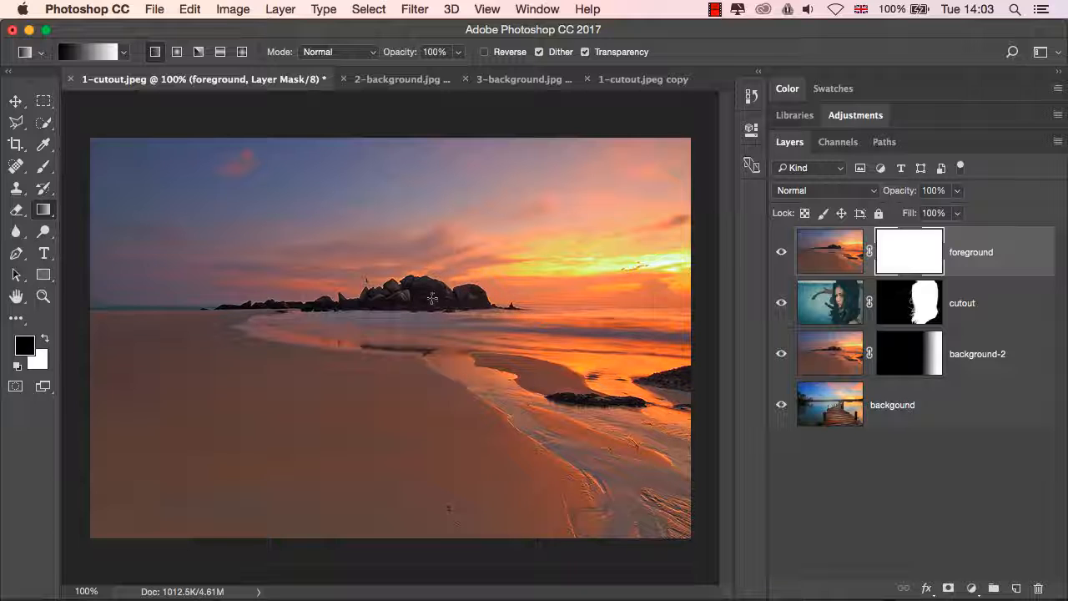
pyautogui.moveTo(428, 290); pyautogui.dragTo(639, 291)
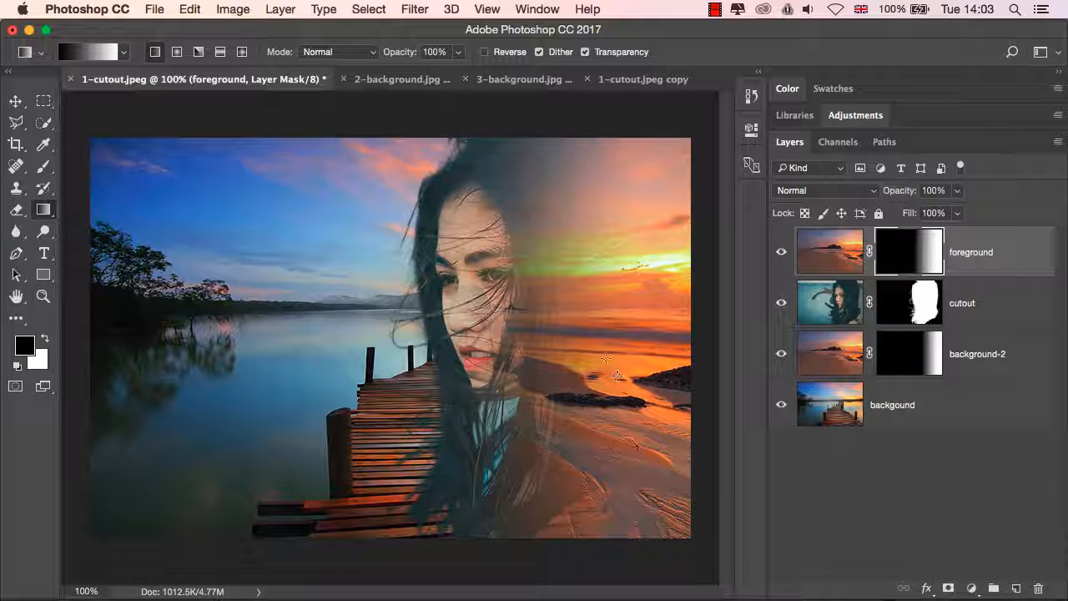
# Redraw the foreground mask's gradient with different start points and lengths, ending with a short black-to-white blend across the hair beside the face
pyautogui.moveTo(416, 277); pyautogui.dragTo(636, 278)
pyautogui.moveTo(482, 274); pyautogui.dragTo(469, 275)
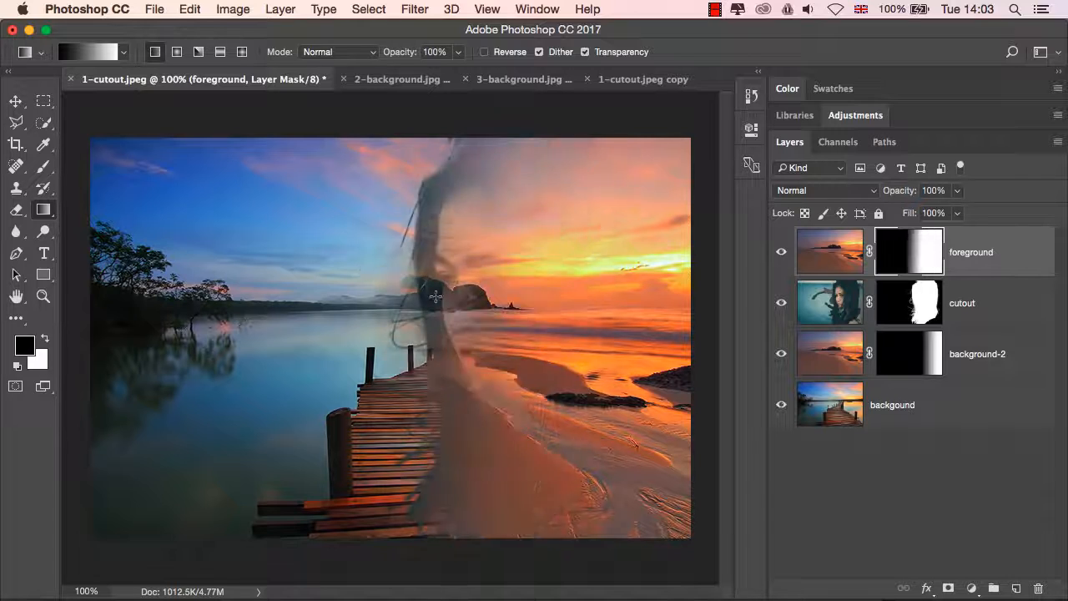
pyautogui.moveTo(350, 302); pyautogui.dragTo(632, 275)
pyautogui.moveTo(532, 272); pyautogui.dragTo(601, 269)
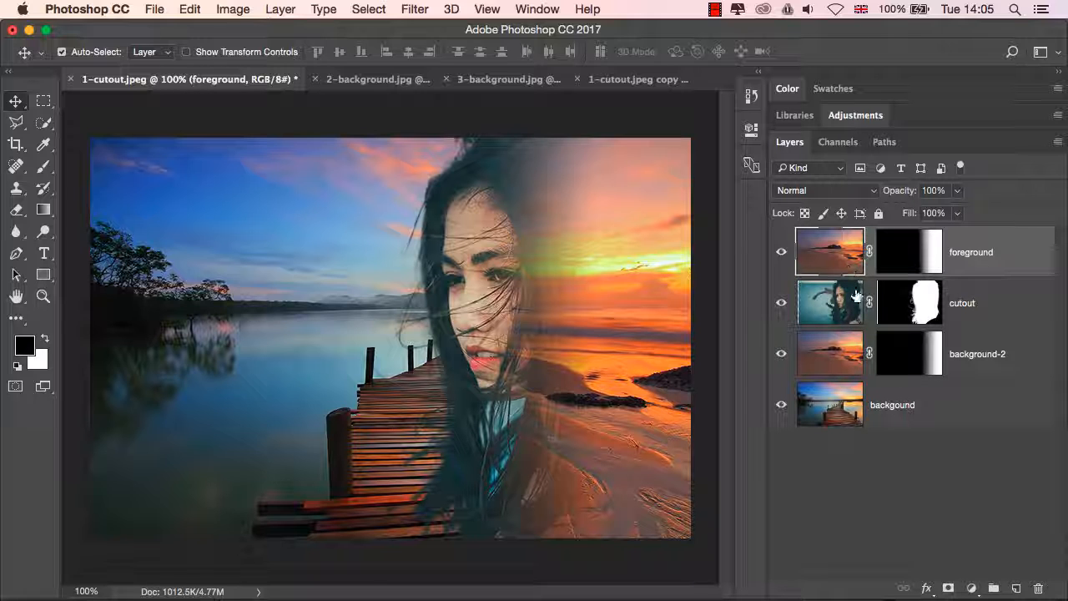
# Add a Levels adjustment layer above the foreground layer with black input 21, midtone 0.90 and white input 231
pyautogui.click(853, 116)
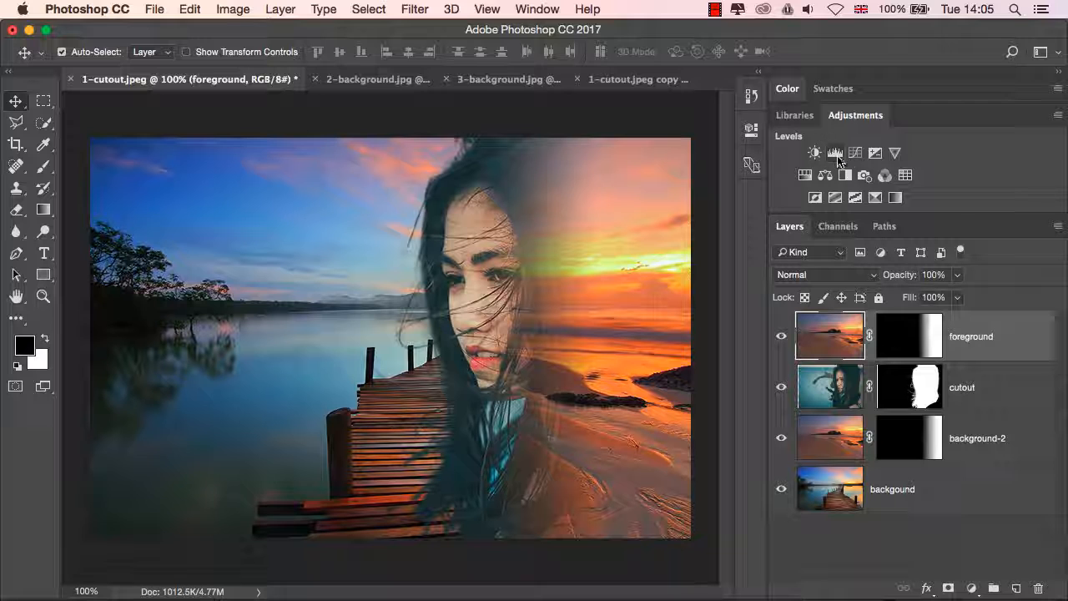
pyautogui.click(835, 154)
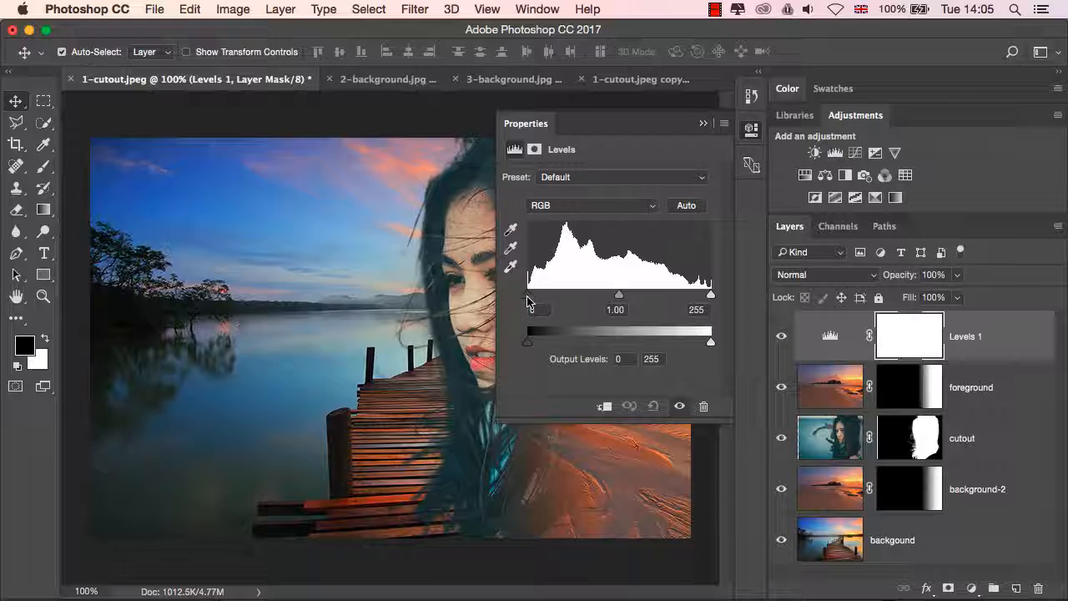
pyautogui.moveTo(528, 299)
pyautogui.mouseDown()
pyautogui.moveTo(546, 296)
pyautogui.moveTo(528, 296)
pyautogui.mouseUp()
pyautogui.moveTo(710, 296)
pyautogui.mouseDown()
pyautogui.moveTo(693, 298)
pyautogui.moveTo(711, 297)
pyautogui.mouseUp()
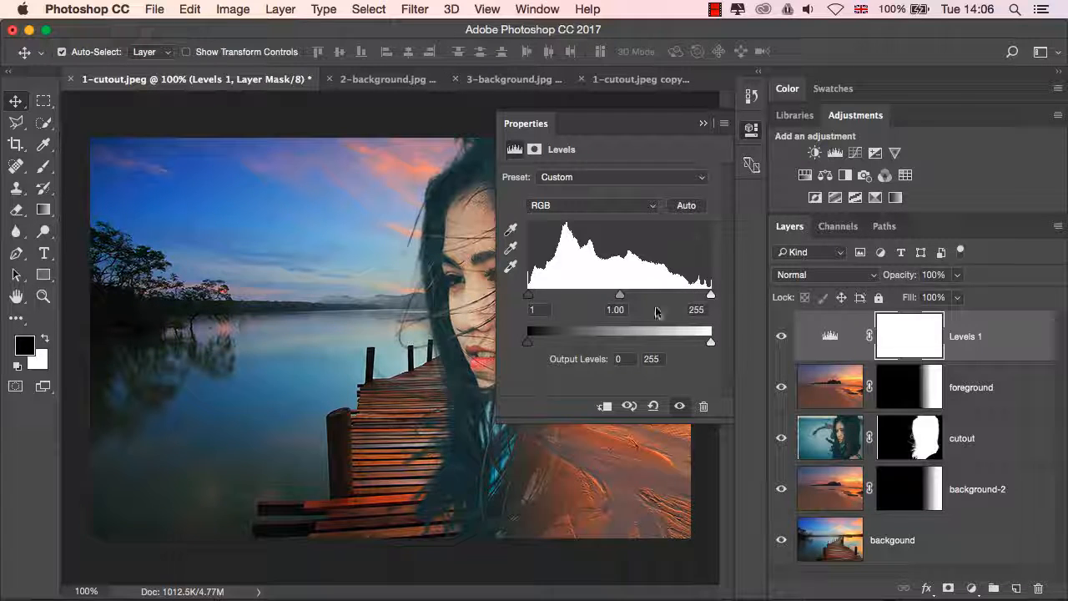
pyautogui.moveTo(619, 296)
pyautogui.mouseDown()
pyautogui.moveTo(608, 298)
pyautogui.moveTo(621, 300)
pyautogui.mouseUp()
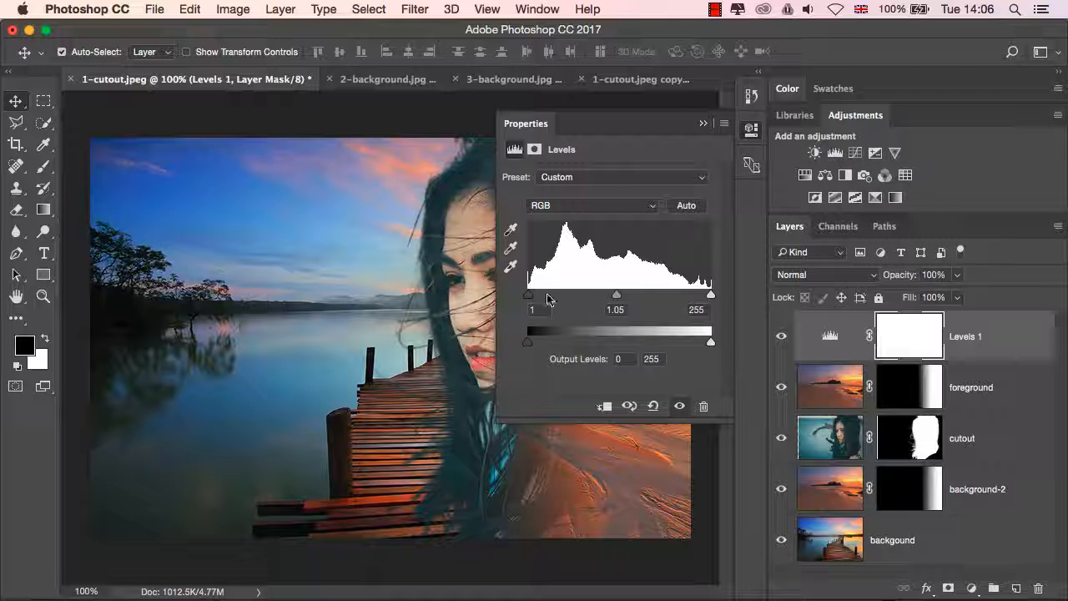
pyautogui.moveTo(528, 295); pyautogui.dragTo(541, 299)
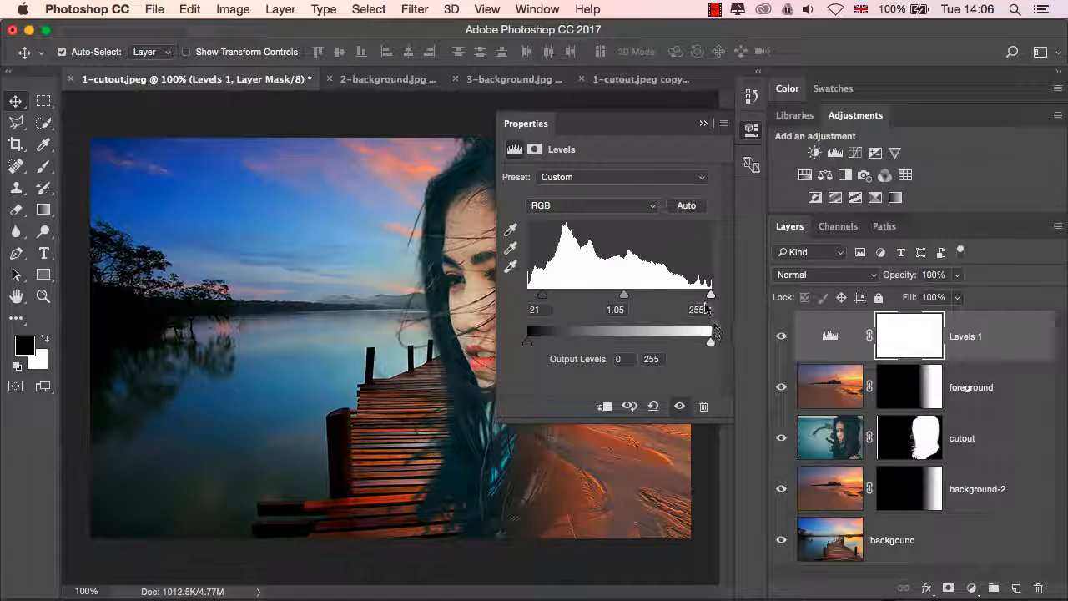
pyautogui.moveTo(710, 295); pyautogui.dragTo(694, 299)
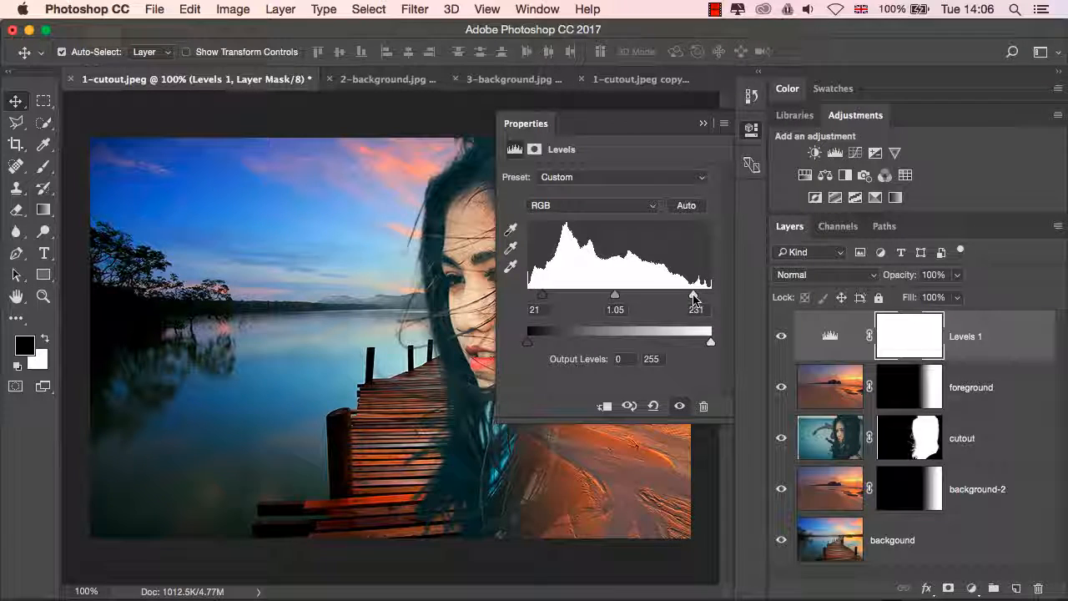
pyautogui.moveTo(616, 297); pyautogui.dragTo(623, 297)
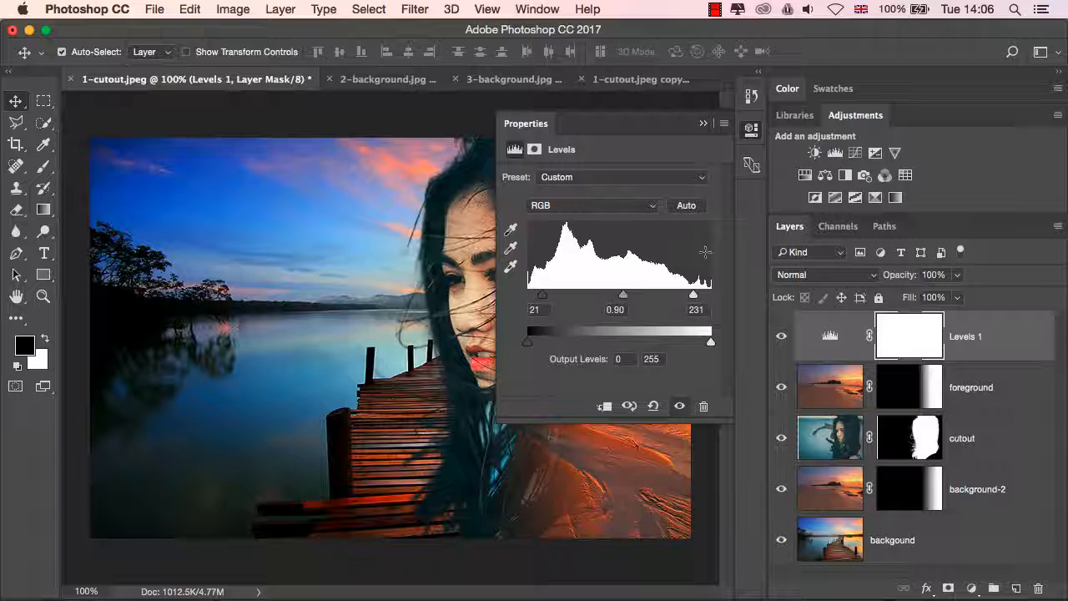
pyautogui.click(703, 124)
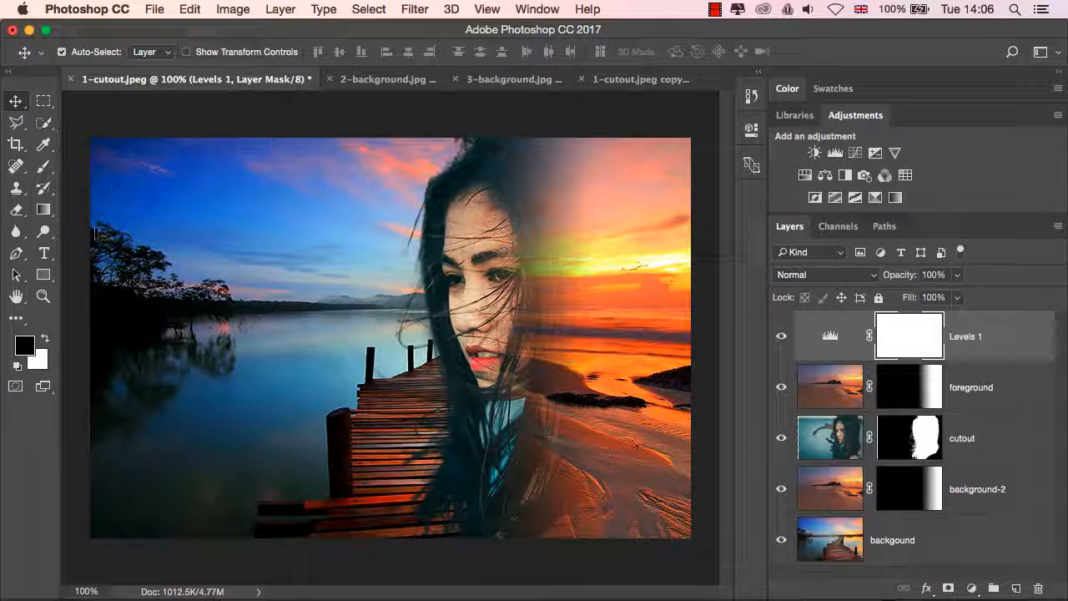
# Paint the Levels 1 mask over the sky, water, pier and hair with a black 125 px brush at 16% opacity
pyautogui.click(43, 166)
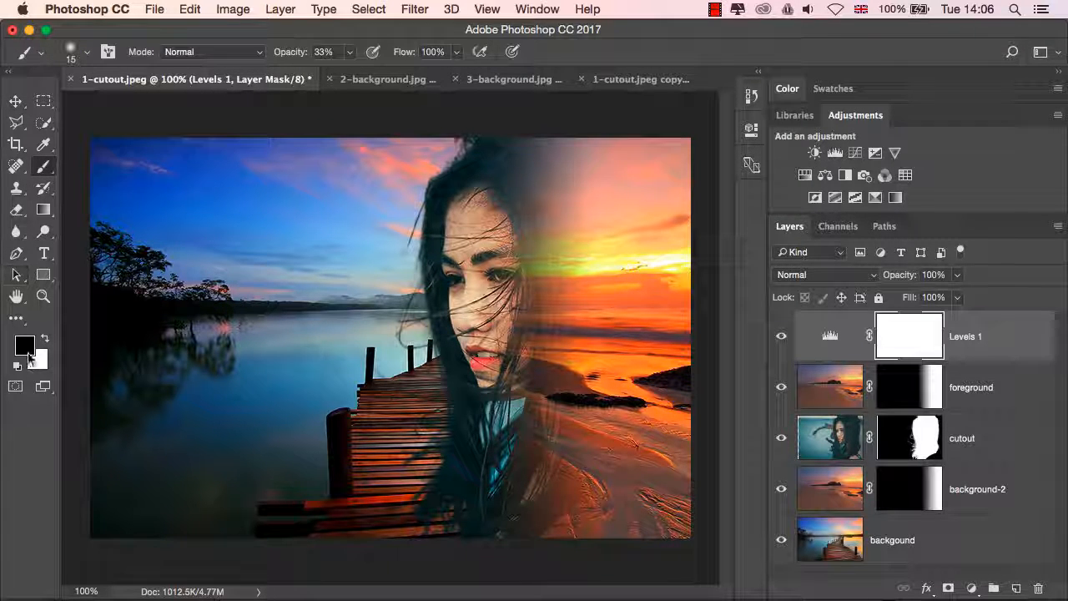
pyautogui.click(351, 52)
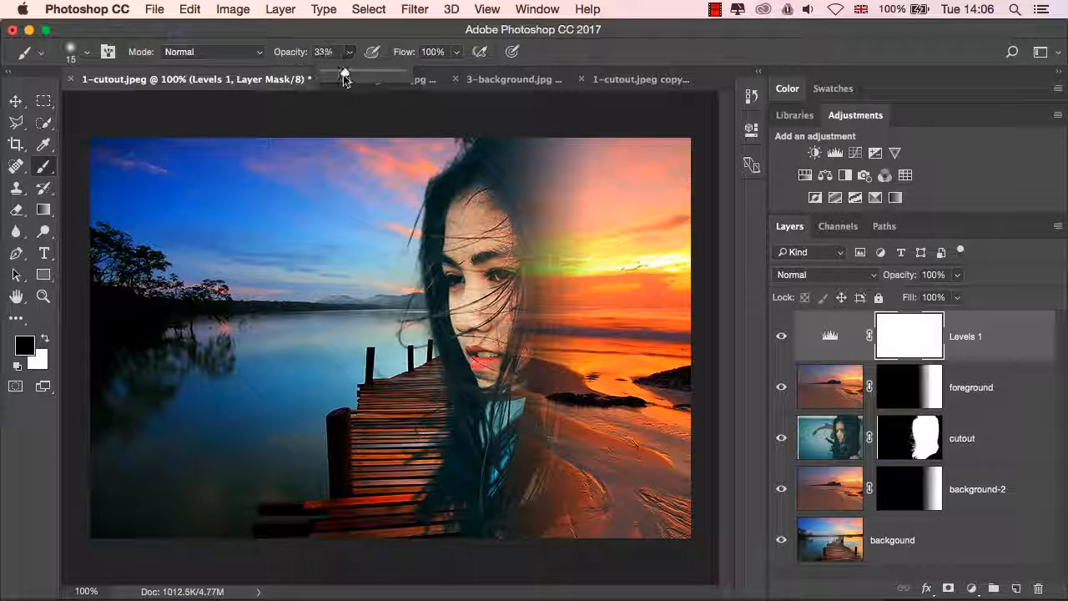
pyautogui.moveTo(344, 76); pyautogui.dragTo(337, 75)
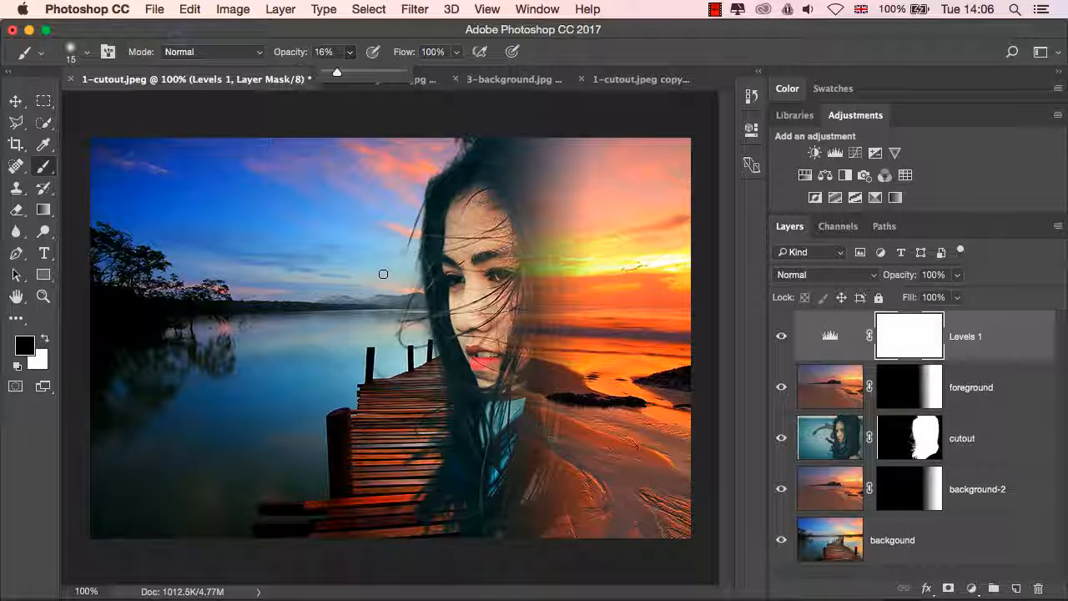
pyautogui.click(579, 65)
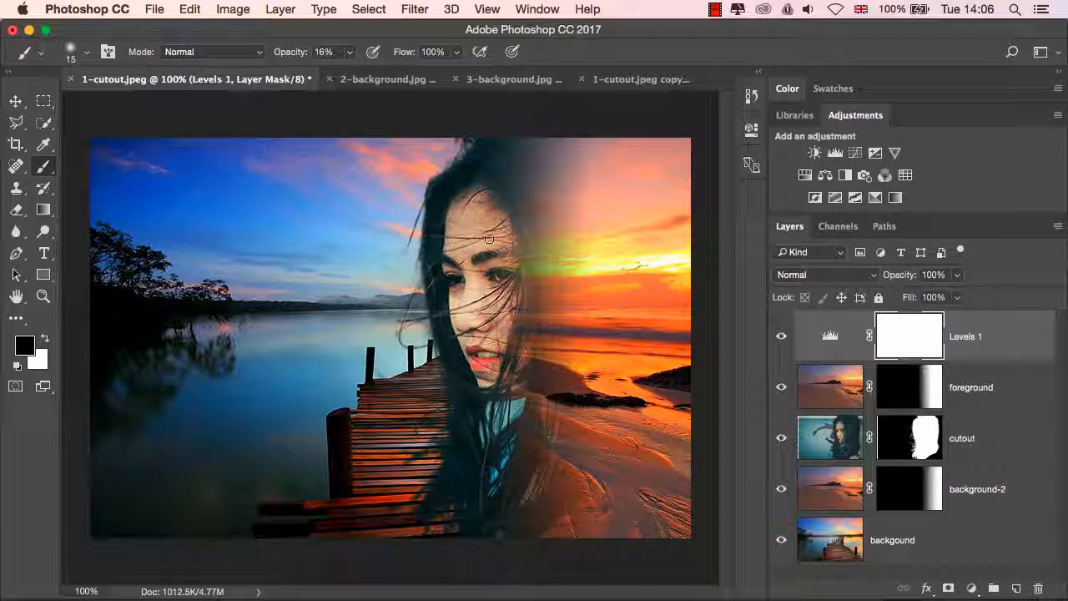
pyautogui.press(']')
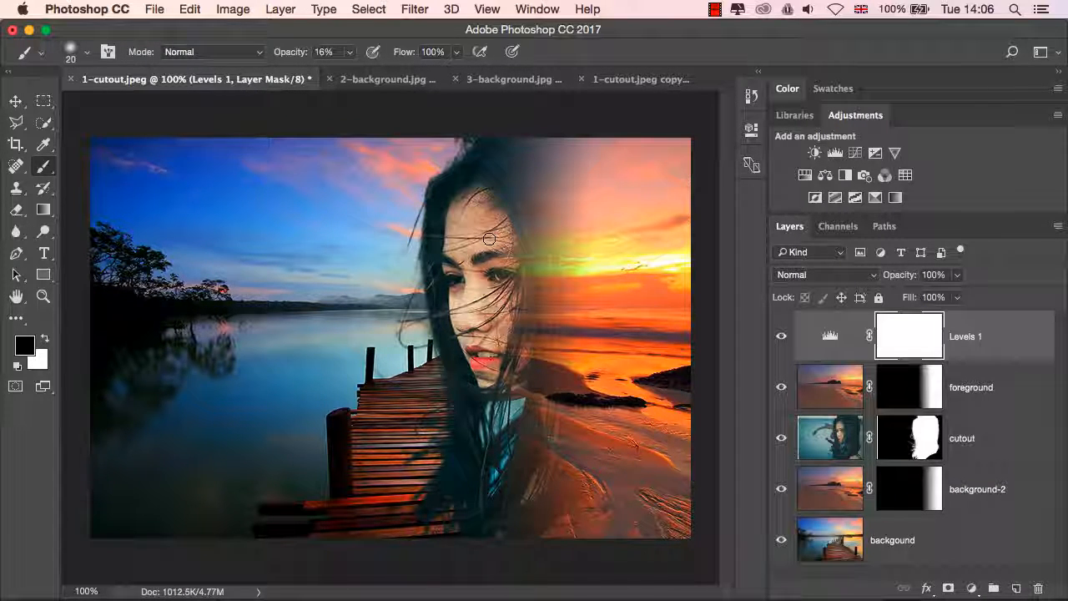
pyautogui.press(']')
pyautogui.press(']')
pyautogui.press(']')
pyautogui.press(']')
pyautogui.press(']')
pyautogui.press(']')
pyautogui.press(']')
pyautogui.press(']')
pyautogui.press(']')
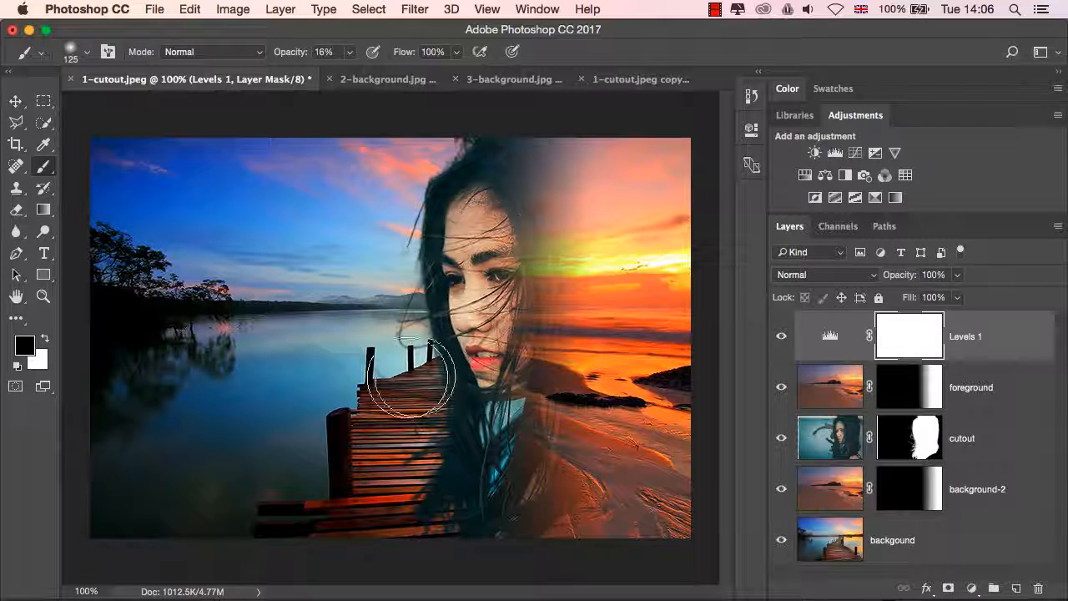
pyautogui.moveTo(103, 314)
pyautogui.mouseDown()
pyautogui.moveTo(105, 341)
pyautogui.moveTo(119, 150)
pyautogui.moveTo(107, 247)
pyautogui.moveTo(167, 147)
pyautogui.moveTo(126, 260)
pyautogui.moveTo(178, 204)
pyautogui.moveTo(185, 164)
pyautogui.moveTo(173, 154)
pyautogui.moveTo(146, 393)
pyautogui.moveTo(148, 205)
pyautogui.moveTo(132, 269)
pyautogui.moveTo(172, 488)
pyautogui.moveTo(171, 297)
pyautogui.moveTo(164, 425)
pyautogui.moveTo(196, 508)
pyautogui.moveTo(321, 305)
pyautogui.moveTo(265, 484)
pyautogui.moveTo(224, 217)
pyautogui.moveTo(121, 357)
pyautogui.mouseUp()
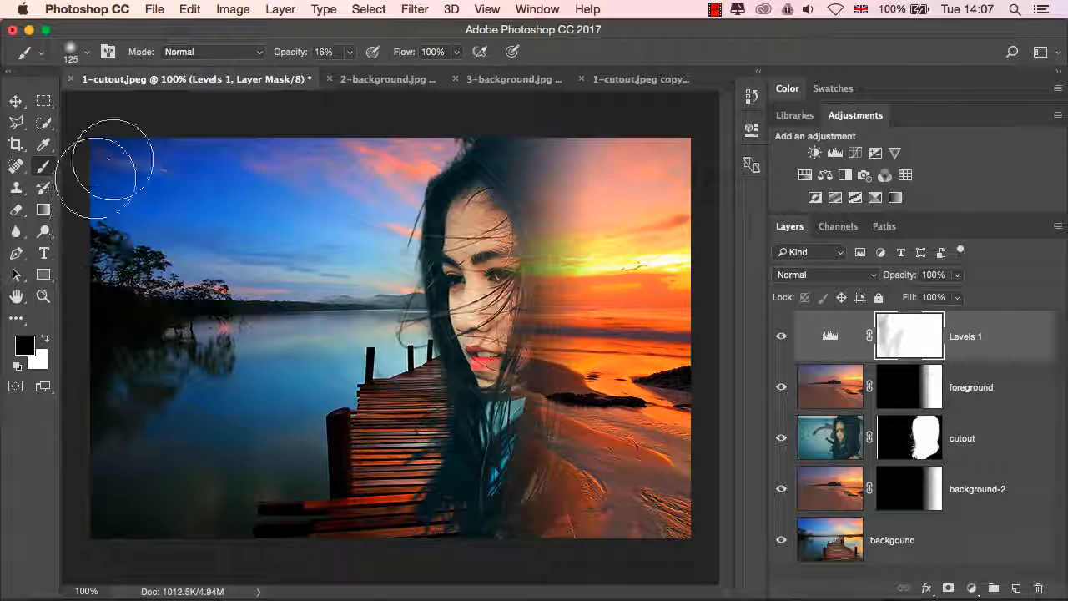
pyautogui.moveTo(352, 390)
pyautogui.mouseDown()
pyautogui.moveTo(322, 532)
pyautogui.moveTo(75, 515)
pyautogui.moveTo(79, 535)
pyautogui.mouseUp()
pyautogui.moveTo(615, 156)
pyautogui.mouseDown()
pyautogui.moveTo(656, 368)
pyautogui.moveTo(652, 455)
pyautogui.moveTo(576, 401)
pyautogui.moveTo(589, 217)
pyautogui.moveTo(553, 152)
pyautogui.mouseUp()
pyautogui.moveTo(155, 346)
pyautogui.mouseDown()
pyautogui.moveTo(159, 373)
pyautogui.moveTo(173, 367)
pyautogui.mouseUp()
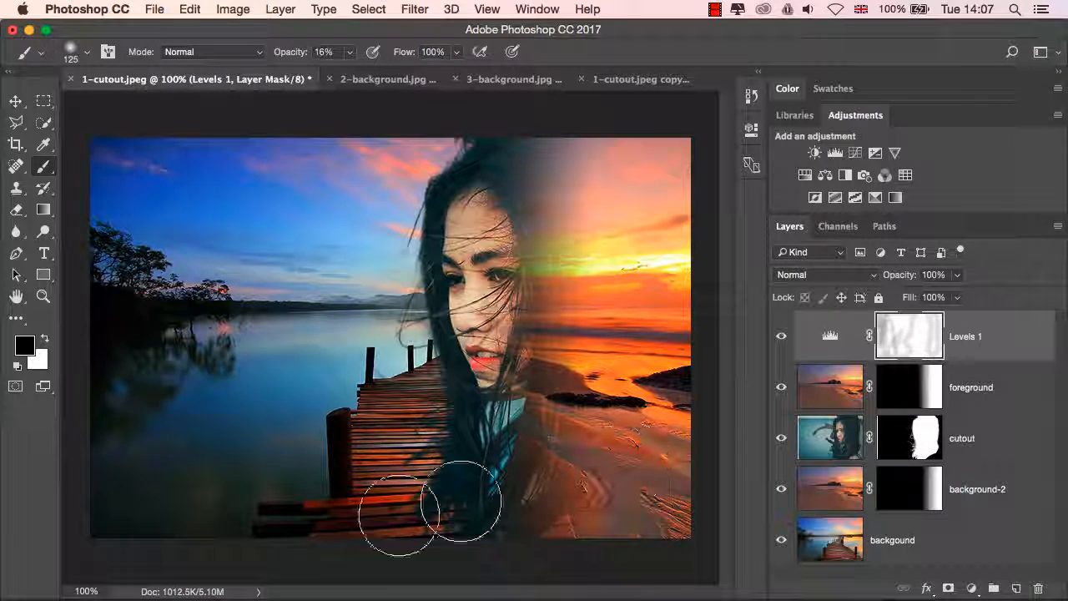
pyautogui.moveTo(399, 515)
pyautogui.mouseDown()
pyautogui.moveTo(321, 518)
pyautogui.moveTo(411, 498)
pyautogui.moveTo(389, 510)
pyautogui.moveTo(431, 439)
pyautogui.moveTo(365, 502)
pyautogui.moveTo(417, 493)
pyautogui.moveTo(400, 525)
pyautogui.moveTo(119, 512)
pyautogui.moveTo(105, 401)
pyautogui.mouseUp()
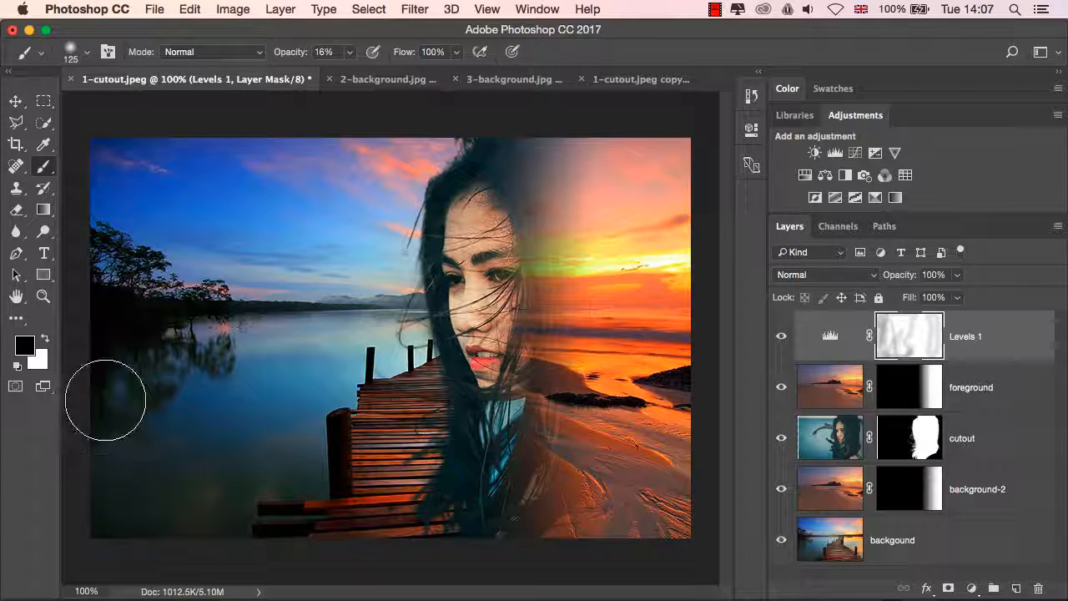
pyautogui.moveTo(409, 501); pyautogui.dragTo(466, 399)
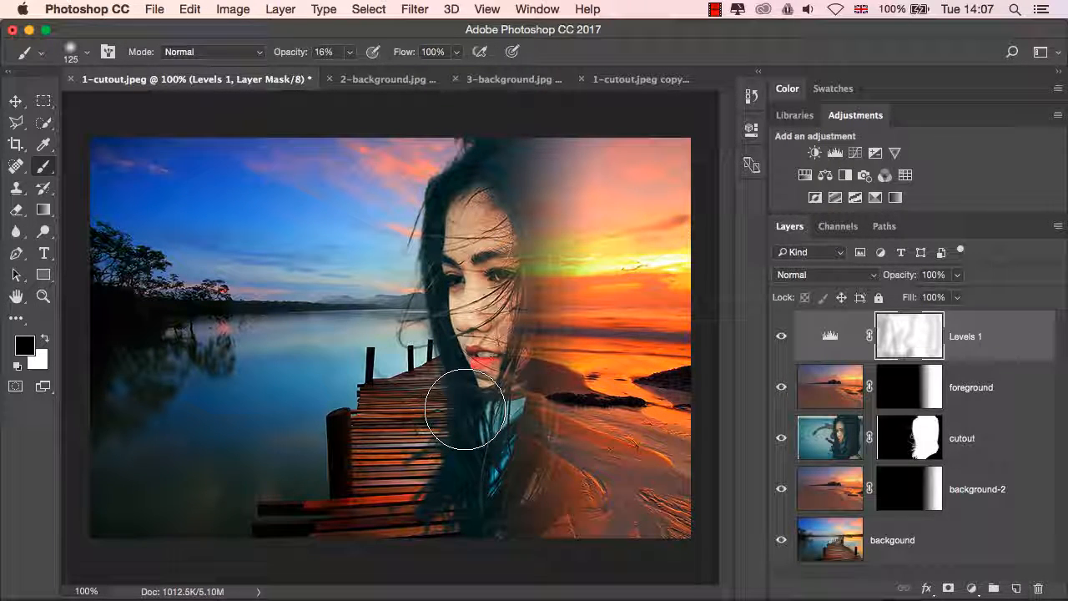
# Add a Vibrance adjustment layer on top with Vibrance +63 and Saturation +9
pyautogui.click(895, 153)
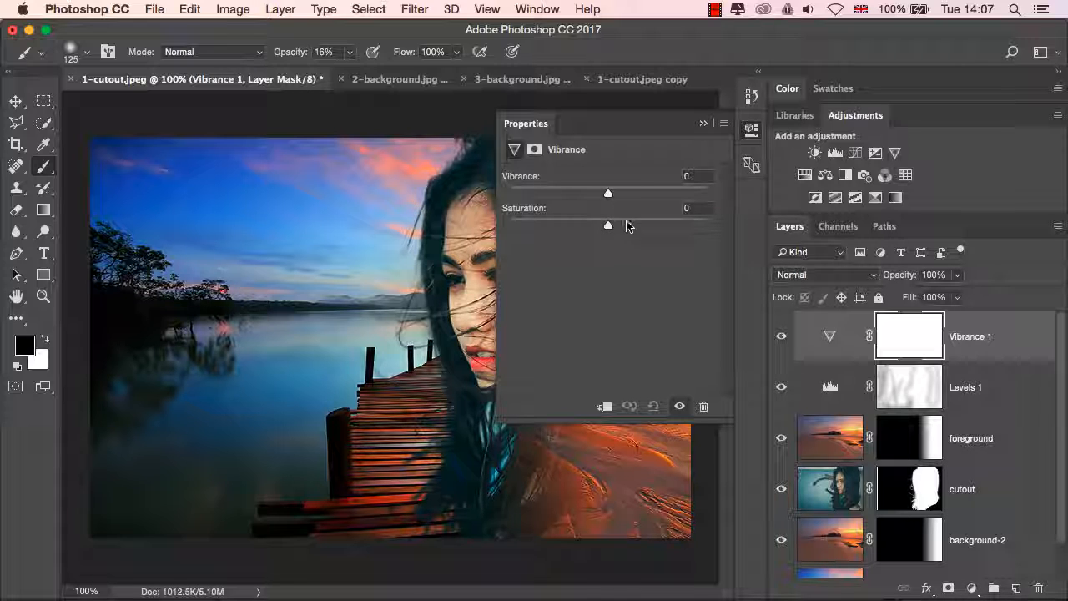
pyautogui.moveTo(609, 193); pyautogui.dragTo(667, 201)
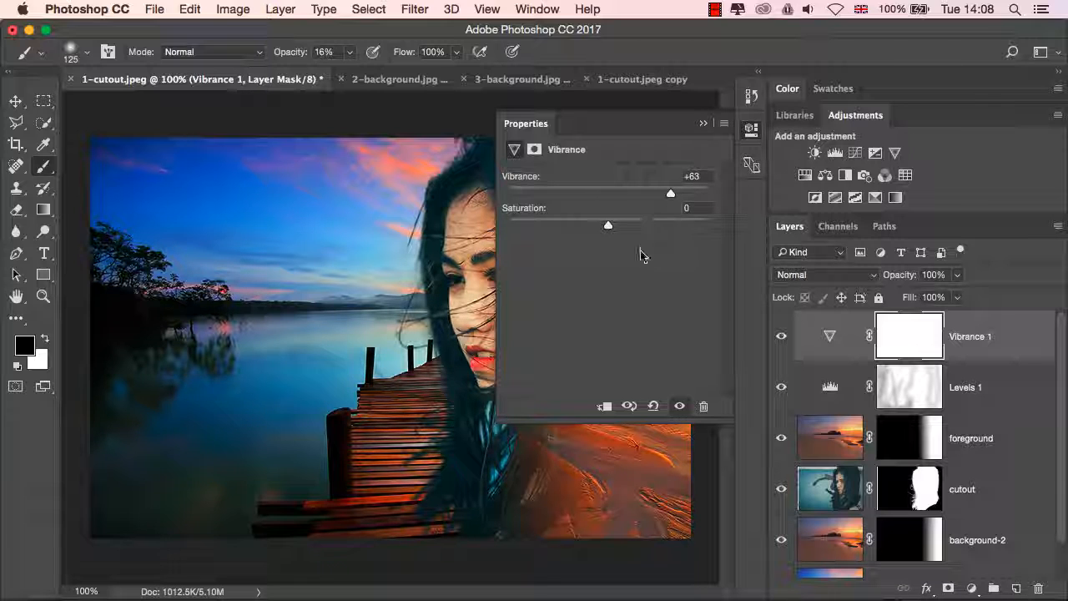
pyautogui.moveTo(610, 227)
pyautogui.mouseDown()
pyautogui.moveTo(692, 226)
pyautogui.moveTo(619, 224)
pyautogui.mouseUp()
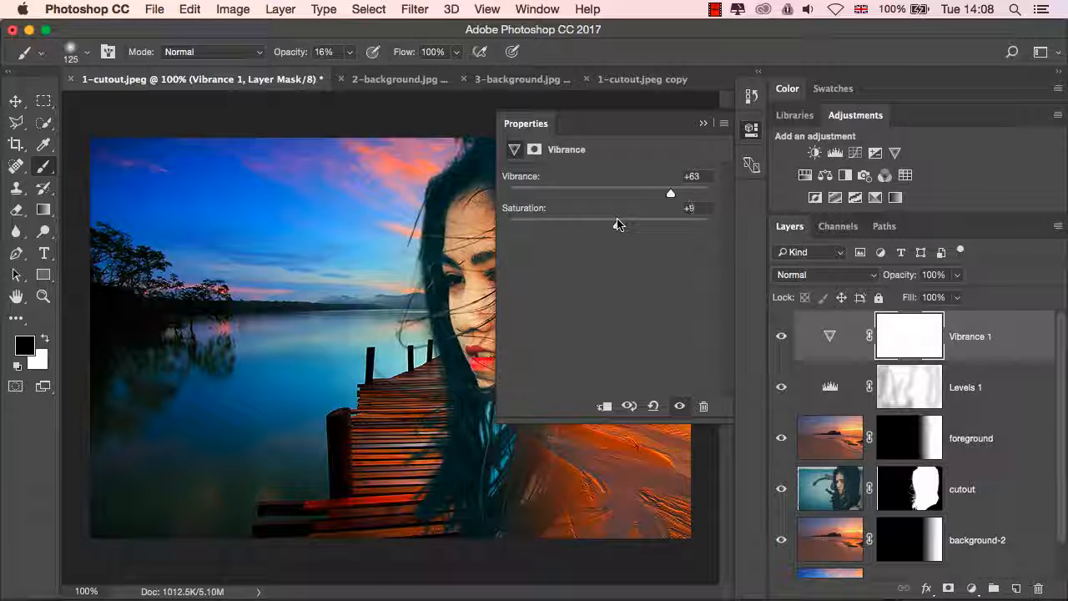
pyautogui.click(703, 125)
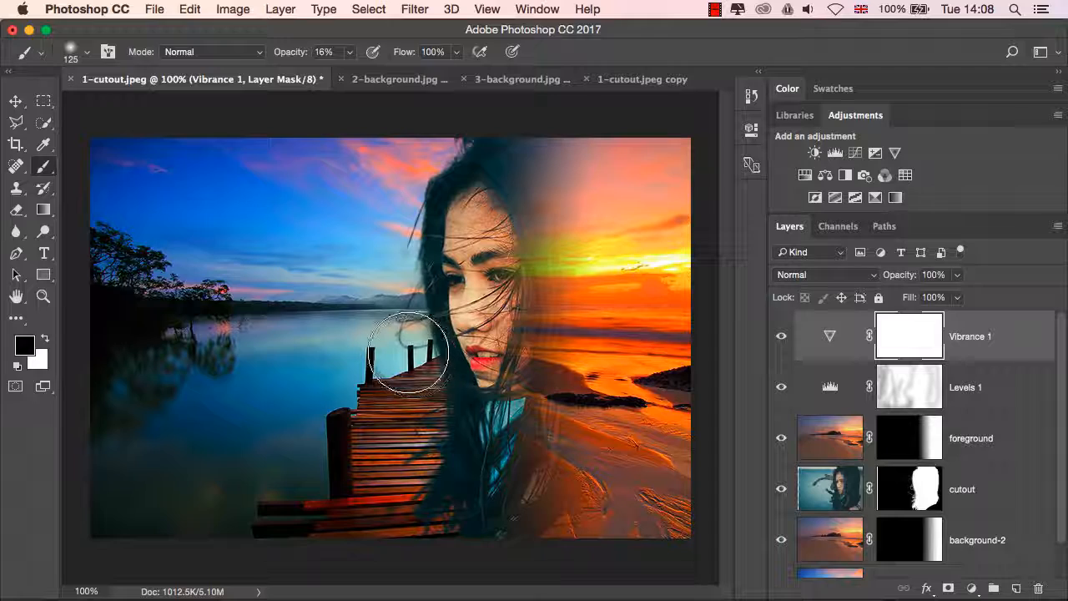
# Soften the vibrance effect by painting black on the Vibrance 1 mask across the image with a 175 px brush at 16% opacity
pyautogui.press(']')
pyautogui.press(']')
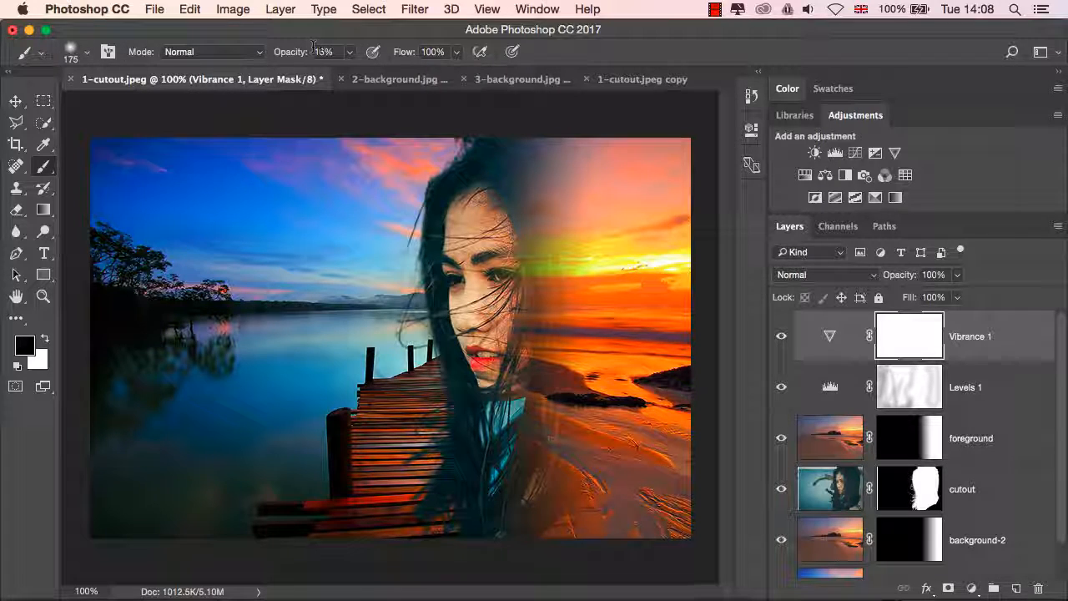
pyautogui.moveTo(313, 47); pyautogui.dragTo(331, 51)
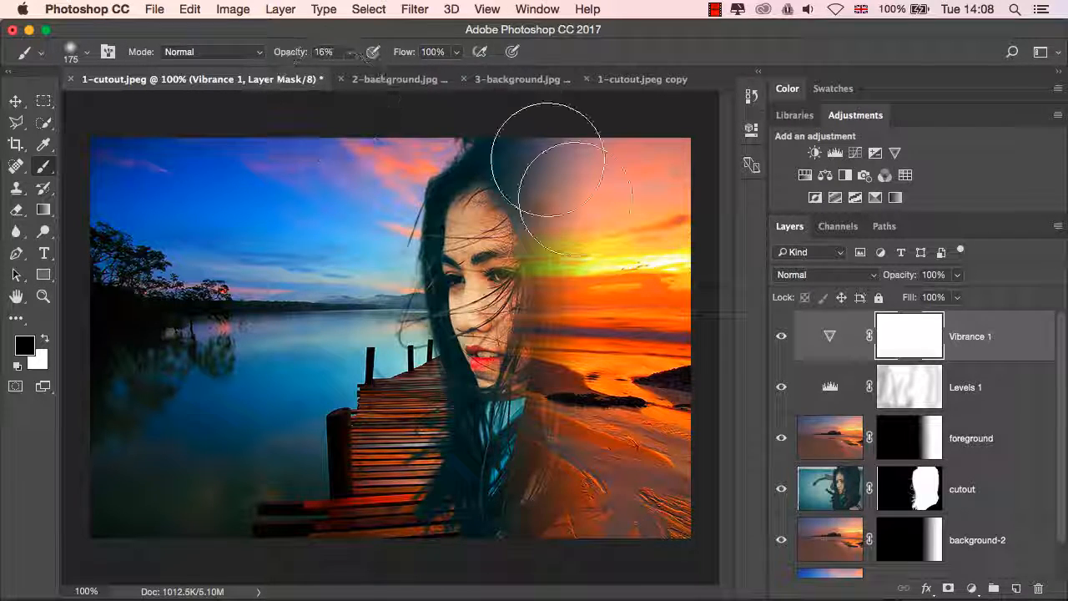
pyautogui.moveTo(467, 517)
pyautogui.mouseDown()
pyautogui.moveTo(541, 400)
pyautogui.moveTo(516, 488)
pyautogui.moveTo(523, 323)
pyautogui.moveTo(479, 189)
pyautogui.moveTo(500, 431)
pyautogui.moveTo(569, 134)
pyautogui.moveTo(572, 358)
pyautogui.moveTo(544, 512)
pyautogui.moveTo(610, 383)
pyautogui.moveTo(624, 105)
pyautogui.moveTo(615, 510)
pyautogui.moveTo(675, 179)
pyautogui.moveTo(670, 132)
pyautogui.moveTo(663, 420)
pyautogui.moveTo(643, 532)
pyautogui.moveTo(490, 138)
pyautogui.moveTo(452, 170)
pyautogui.moveTo(462, 416)
pyautogui.moveTo(491, 554)
pyautogui.moveTo(488, 161)
pyautogui.moveTo(496, 422)
pyautogui.moveTo(476, 434)
pyautogui.moveTo(461, 163)
pyautogui.moveTo(403, 268)
pyautogui.moveTo(368, 508)
pyautogui.moveTo(393, 340)
pyautogui.moveTo(385, 114)
pyautogui.moveTo(322, 199)
pyautogui.moveTo(277, 445)
pyautogui.moveTo(277, 369)
pyautogui.moveTo(322, 143)
pyautogui.moveTo(306, 139)
pyautogui.moveTo(205, 376)
pyautogui.moveTo(208, 491)
pyautogui.moveTo(221, 129)
pyautogui.moveTo(192, 100)
pyautogui.moveTo(142, 315)
pyautogui.moveTo(146, 497)
pyautogui.moveTo(99, 402)
pyautogui.moveTo(72, 233)
pyautogui.moveTo(70, 255)
pyautogui.moveTo(183, 356)
pyautogui.moveTo(300, 393)
pyautogui.moveTo(461, 241)
pyautogui.moveTo(483, 187)
pyautogui.moveTo(504, 438)
pyautogui.moveTo(488, 170)
pyautogui.moveTo(491, 138)
pyautogui.moveTo(511, 146)
pyautogui.moveTo(528, 286)
pyautogui.moveTo(482, 505)
pyautogui.moveTo(590, 499)
pyautogui.moveTo(695, 529)
pyautogui.moveTo(301, 526)
pyautogui.moveTo(305, 454)
pyautogui.mouseUp()
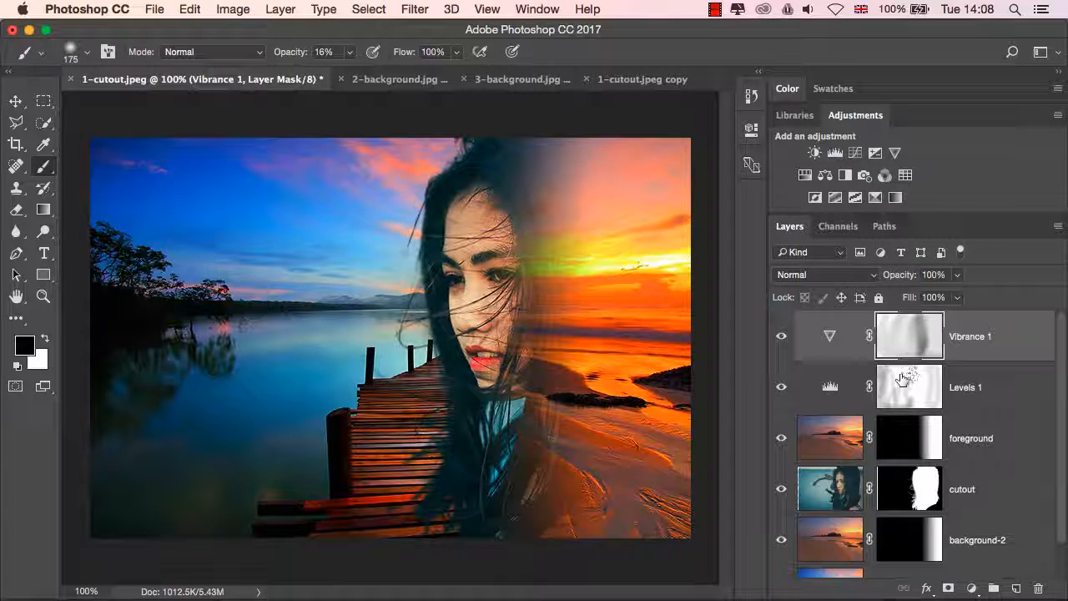
# Select the cutout layer and nudge the woman to the right until most of her face blends into the sunset
pyautogui.click(16, 101)
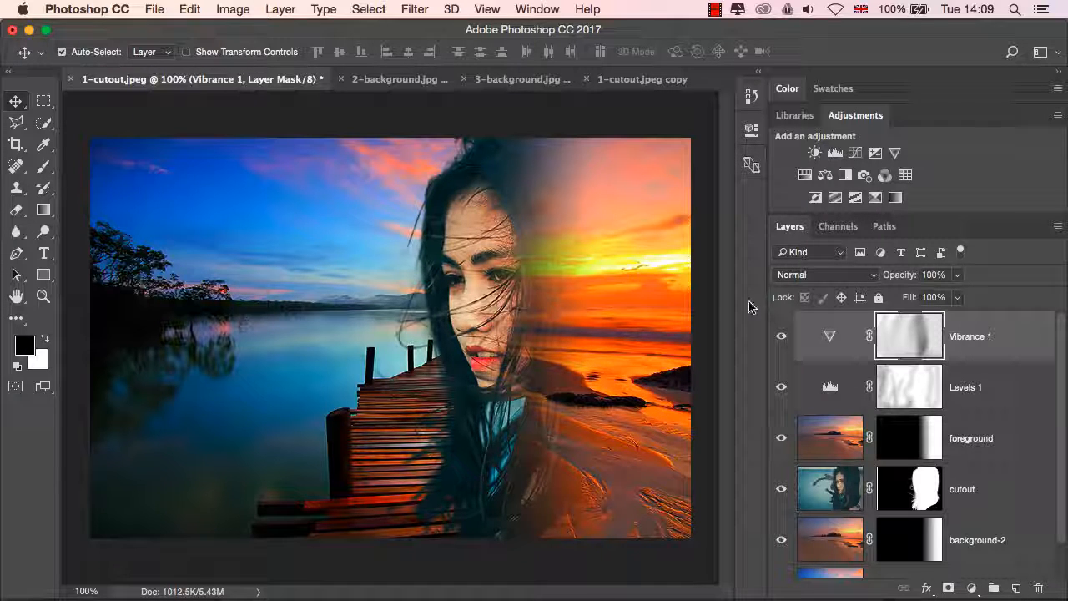
pyautogui.click(1004, 497)
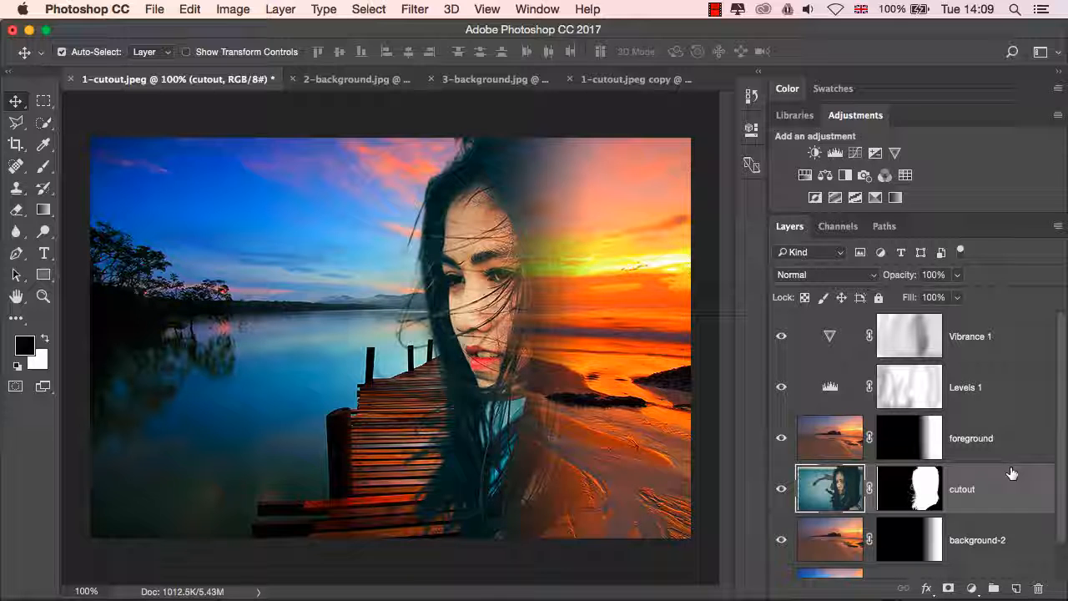
pyautogui.press('Right')
pyautogui.press('Right')
pyautogui.press('Right')
pyautogui.press('Right')
pyautogui.press('Right')
pyautogui.press('Right')
pyautogui.press('Right')
pyautogui.press('Right')
pyautogui.press('Right')
pyautogui.press('Right')
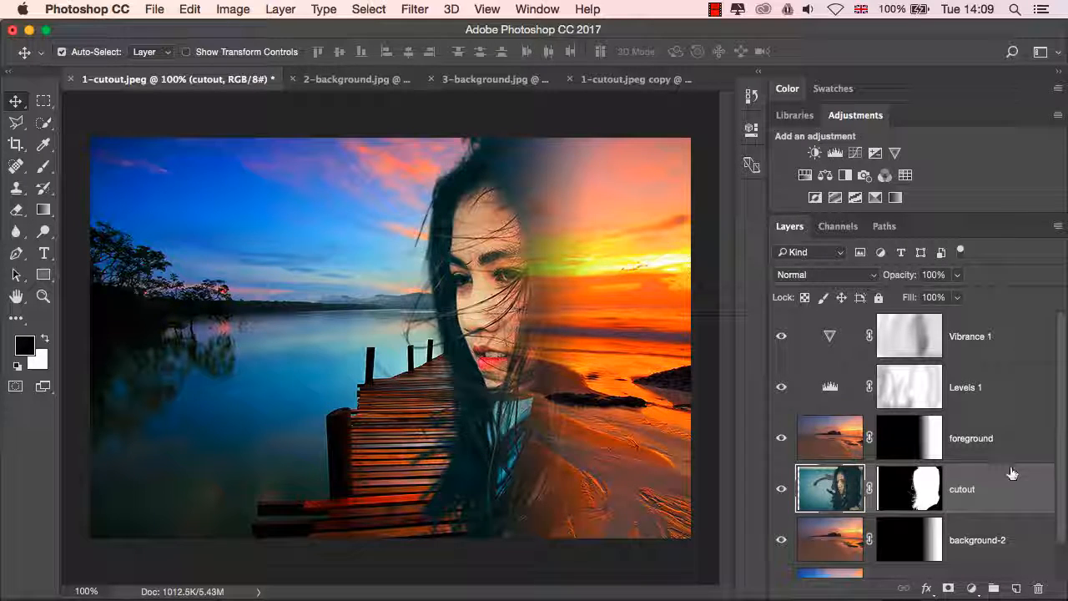
pyautogui.press('Right')
pyautogui.press('Right')
pyautogui.press('Right')
pyautogui.press('Right')
pyautogui.press('Right')
pyautogui.press('Right')
pyautogui.press('Right')
pyautogui.press('Right')
pyautogui.press('Right')
pyautogui.press('Right')
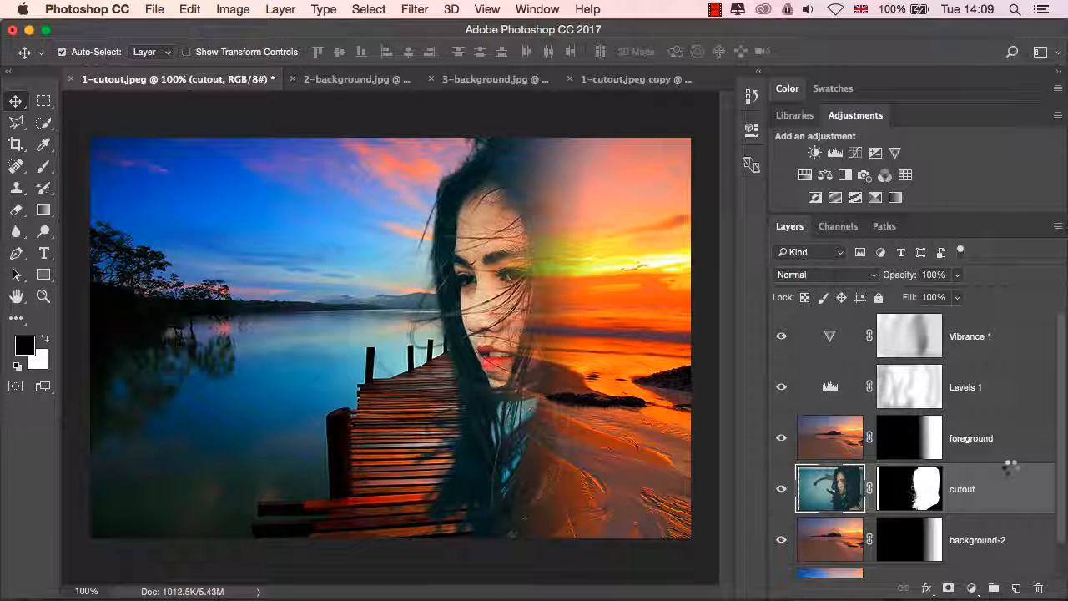
pyautogui.press('Right')
pyautogui.press('Right')
pyautogui.press('Right')
pyautogui.press('Right')
pyautogui.press('Right')
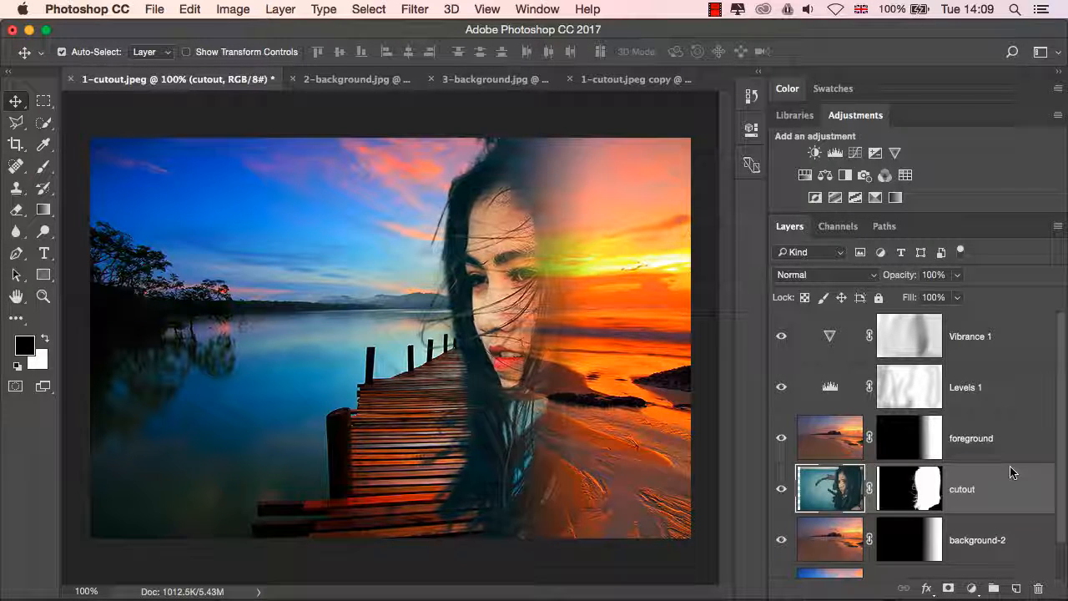
pyautogui.press('Right')
pyautogui.press('Right')
pyautogui.press('Right')
pyautogui.press('Right')
pyautogui.press('Right')
pyautogui.press('Right')
pyautogui.press('Right')
pyautogui.press('Right')
pyautogui.press('Right')
pyautogui.press('Right')
pyautogui.press('Right')
pyautogui.press('Right')
pyautogui.press('Right')
pyautogui.press('Right')
pyautogui.press('Right')
pyautogui.press('Right')
pyautogui.press('Right')
pyautogui.press('Right')
pyautogui.press('Right')
pyautogui.press('Right')
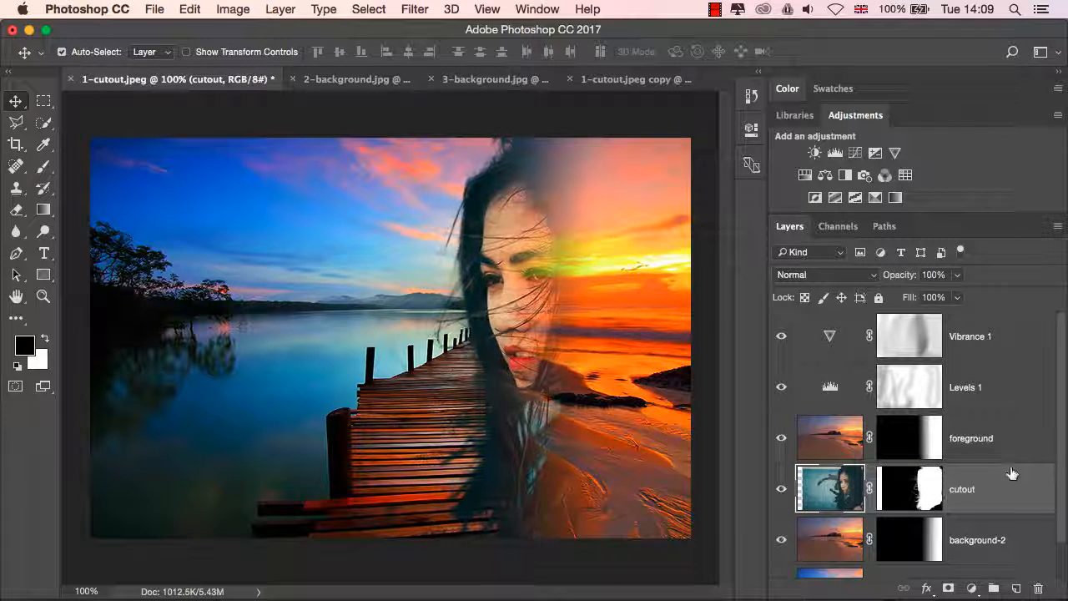
pyautogui.press('Right')
pyautogui.press('Right')
pyautogui.press('Right')
pyautogui.press('Right')
pyautogui.press('Right')
pyautogui.press('Right')
pyautogui.press('Right')
pyautogui.press('Right')
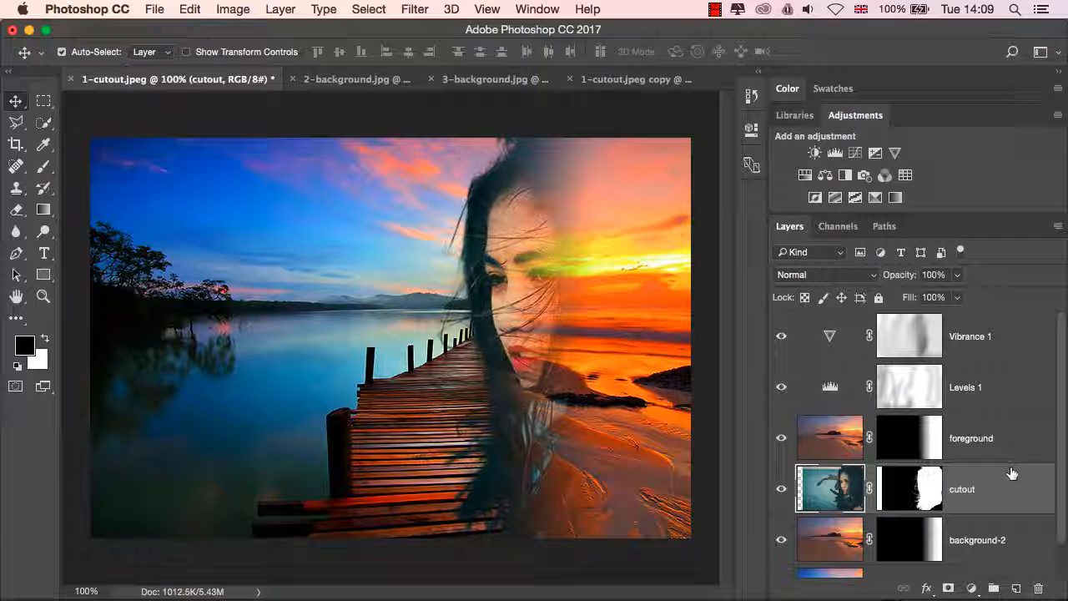
pyautogui.press('Right')
pyautogui.press('Right')
pyautogui.press('Right')
pyautogui.press('Right')
pyautogui.press('Right')
pyautogui.press('Right')
pyautogui.press('Right')
pyautogui.press('Right')
pyautogui.press('Right')
pyautogui.press('Right')
pyautogui.press('Right')
pyautogui.press('Right')
pyautogui.press('Right')
pyautogui.press('Right')
pyautogui.press('Right')
pyautogui.press('Right')
pyautogui.press('Right')
pyautogui.press('Right')
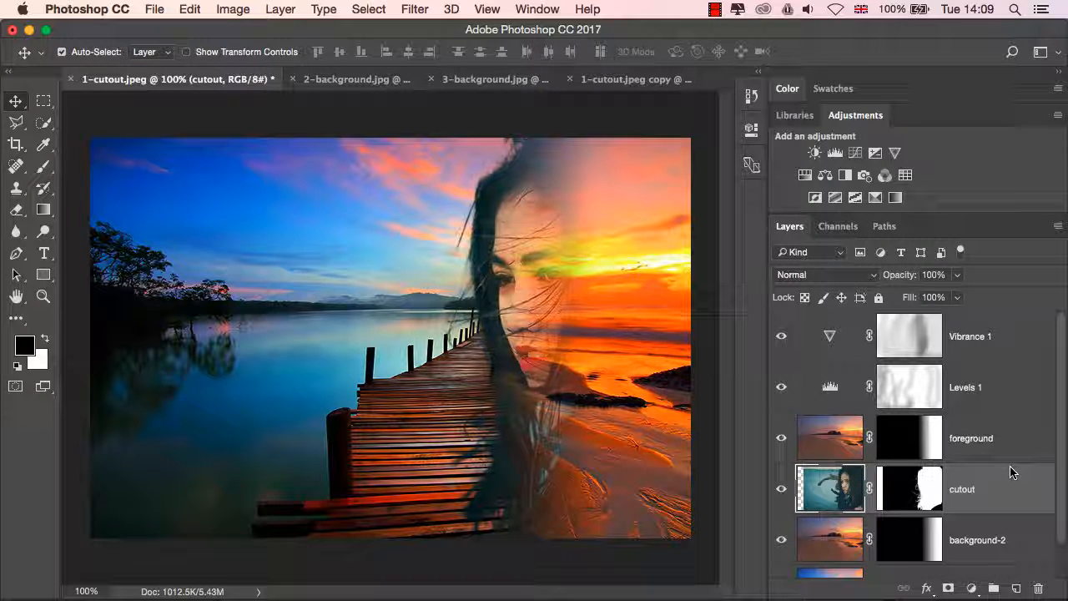
pyautogui.press('Right')
pyautogui.press('Right')
pyautogui.press('Right')
pyautogui.press('Right')
pyautogui.press('Right')
pyautogui.press('Right')
pyautogui.press('Right')
pyautogui.press('Right')
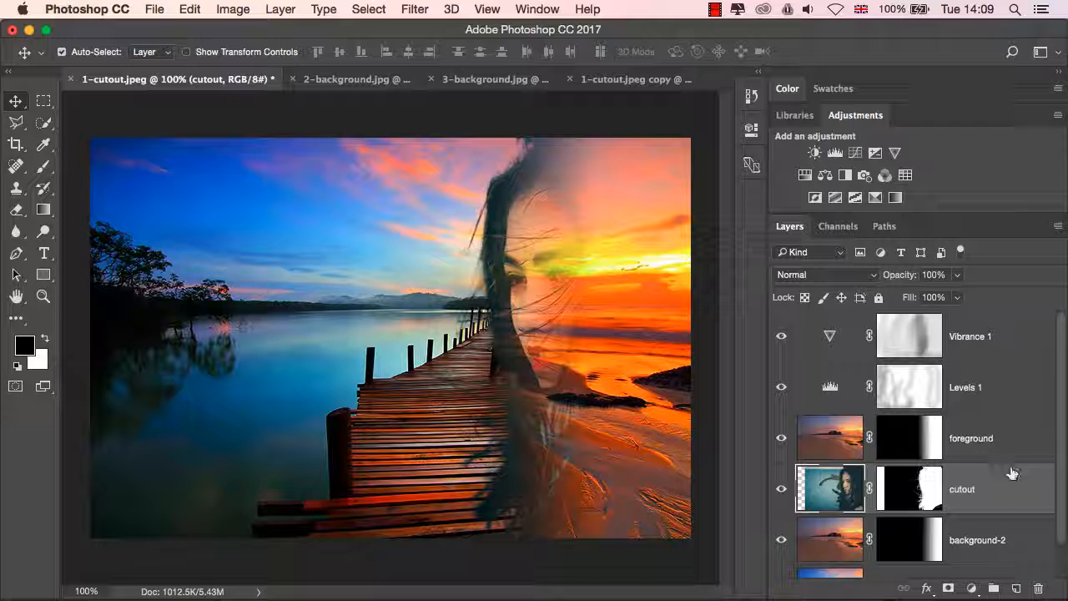
# Nudge the cutout woman back to the left until her eyes, nose and lips show between the pier and the sunset
pyautogui.press('Left')
pyautogui.press('Left')
pyautogui.press('Left')
pyautogui.press('Left')
pyautogui.press('Left')
pyautogui.press('Left')
pyautogui.press('Left')
pyautogui.press('Left')
pyautogui.press('Left')
pyautogui.press('Left')
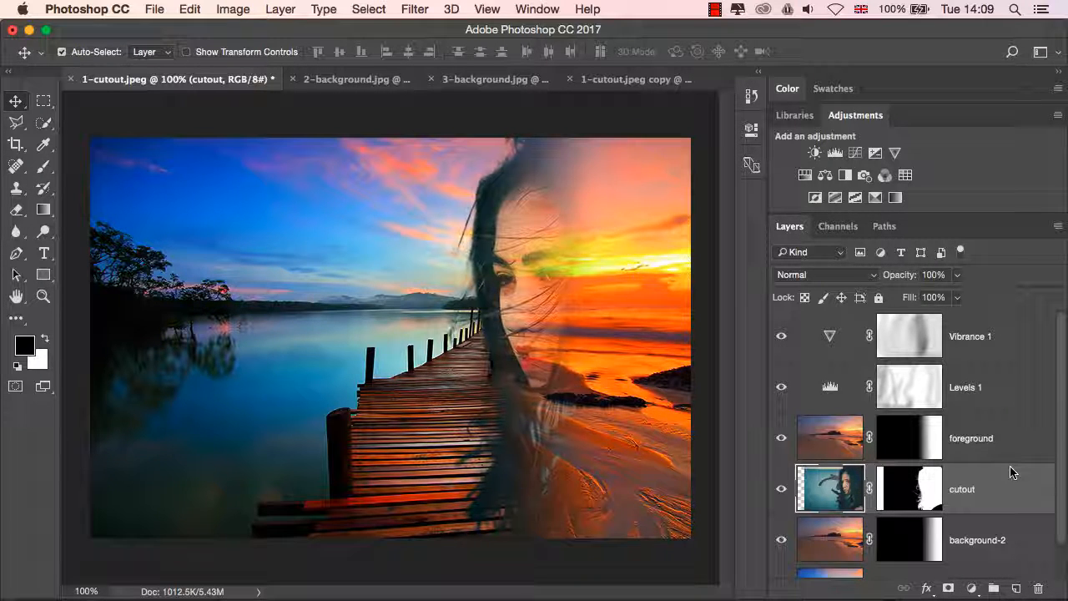
pyautogui.press('Left')
pyautogui.press('Left')
pyautogui.press('Left')
pyautogui.press('Left')
pyautogui.press('Left')
pyautogui.press('Left')
pyautogui.press('Left')
pyautogui.press('Left')
pyautogui.press('Left')
pyautogui.press('Left')
pyautogui.press('Left')
pyautogui.press('Left')
pyautogui.press('Left')
pyautogui.press('Left')
pyautogui.press('Left')
pyautogui.press('Left')
pyautogui.press('Left')
pyautogui.press('Left')
pyautogui.press('Left')
pyautogui.press('Left')
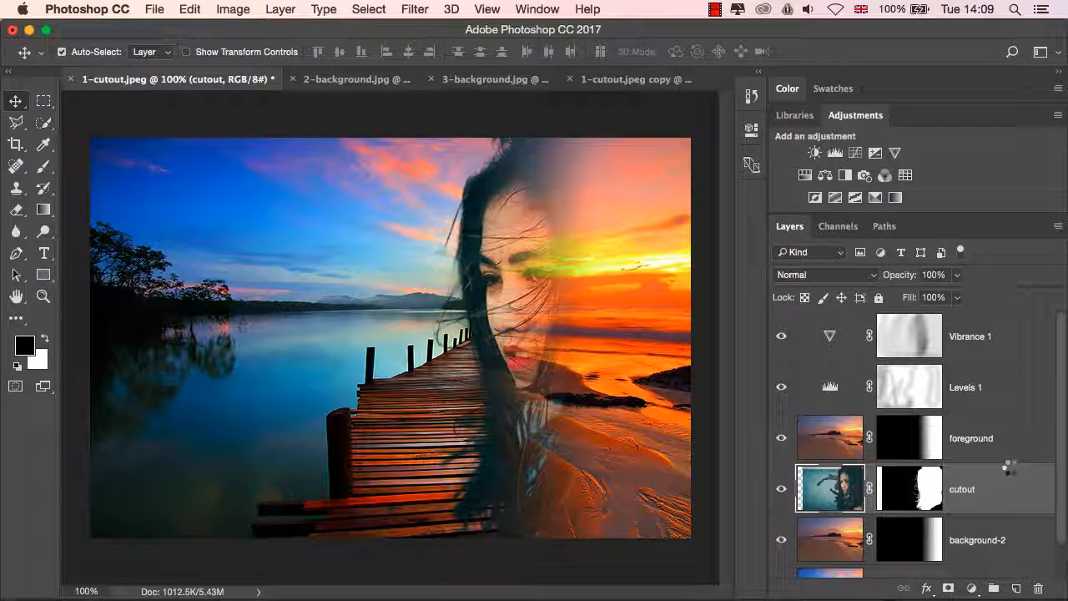
pyautogui.press('Right')
pyautogui.press('Right')
pyautogui.press('Right')
pyautogui.press('Right')
pyautogui.press('Right')
pyautogui.press('Right')
pyautogui.press('Right')
pyautogui.press('Right')
pyautogui.press('Right')
pyautogui.press('Right')
pyautogui.press('Right')
pyautogui.press('Right')
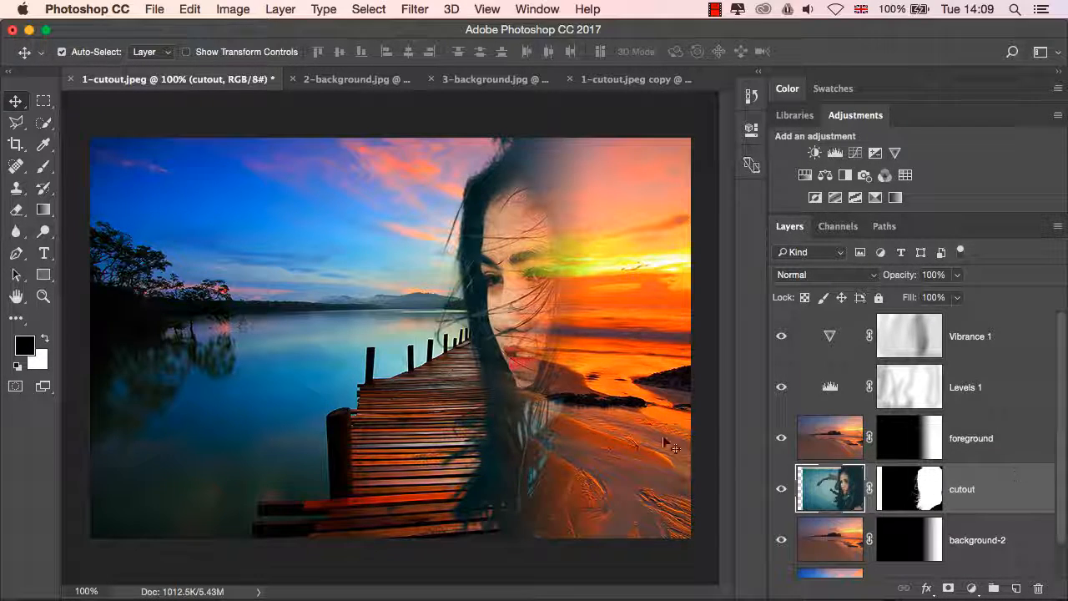
# Redraw the foreground layer mask with a black-to-white linear gradient across the woman's face, revealing her features with a soft fade into the sunset
pyautogui.click(917, 438)
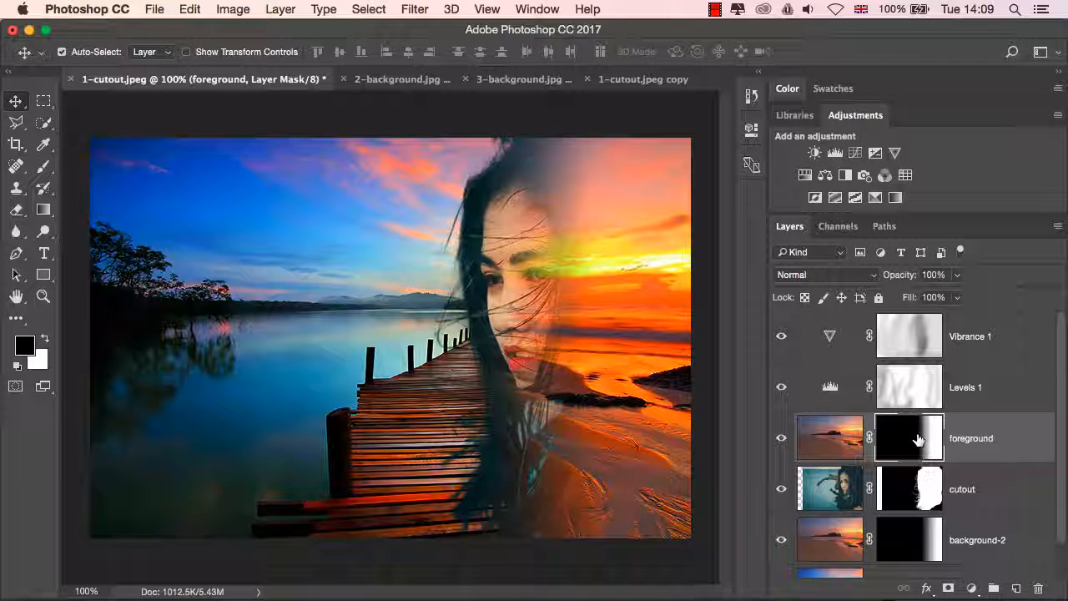
pyautogui.click(47, 211)
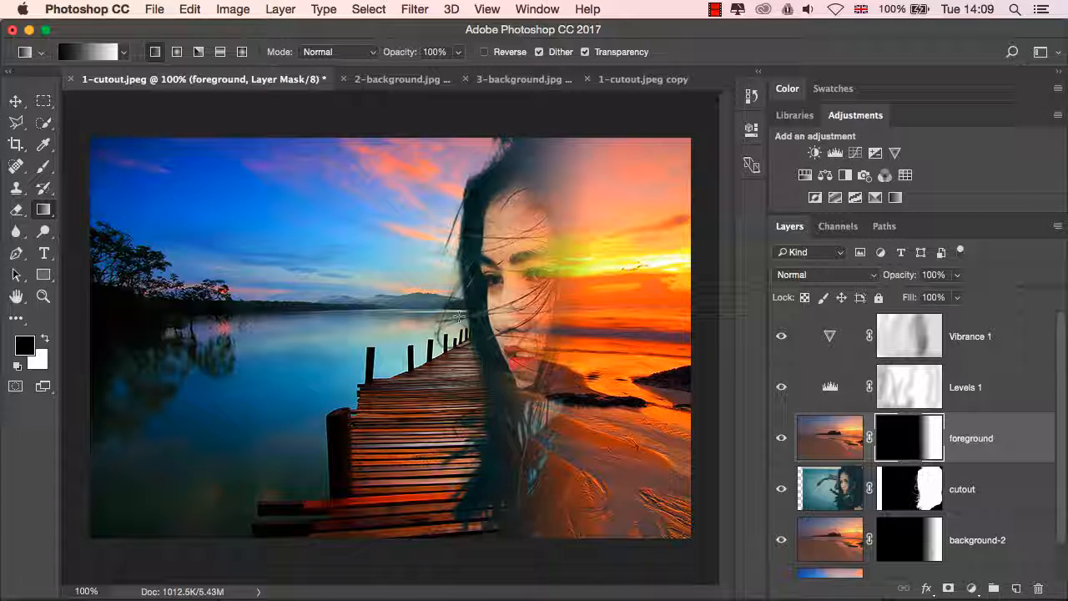
pyautogui.moveTo(433, 318); pyautogui.dragTo(626, 307)
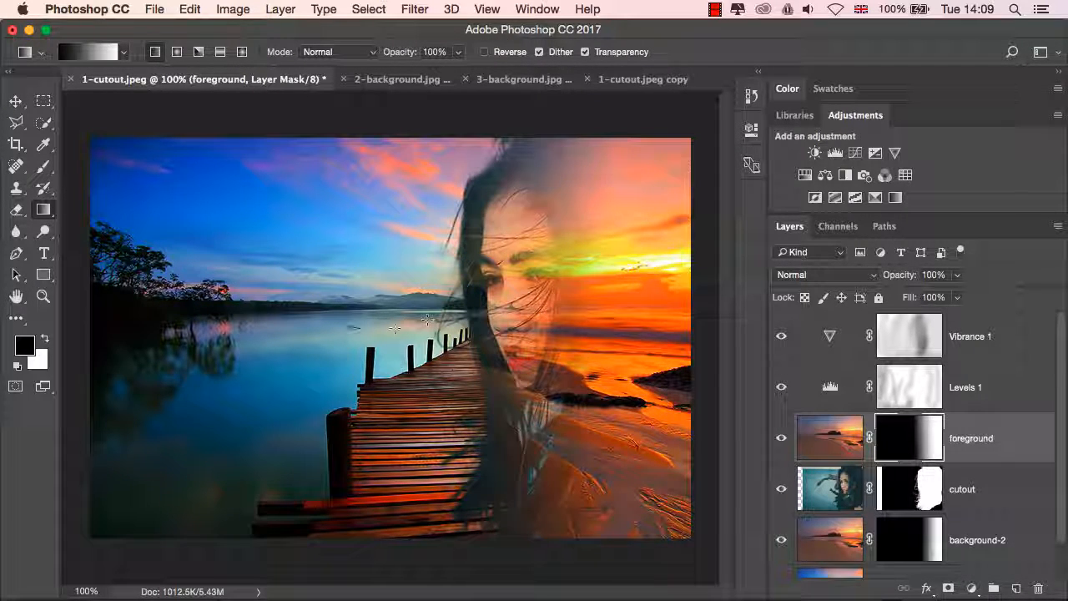
pyautogui.moveTo(354, 328)
pyautogui.mouseDown()
pyautogui.moveTo(526, 330)
pyautogui.moveTo(540, 322)
pyautogui.moveTo(509, 312)
pyautogui.moveTo(590, 314)
pyautogui.moveTo(576, 311)
pyautogui.mouseUp()
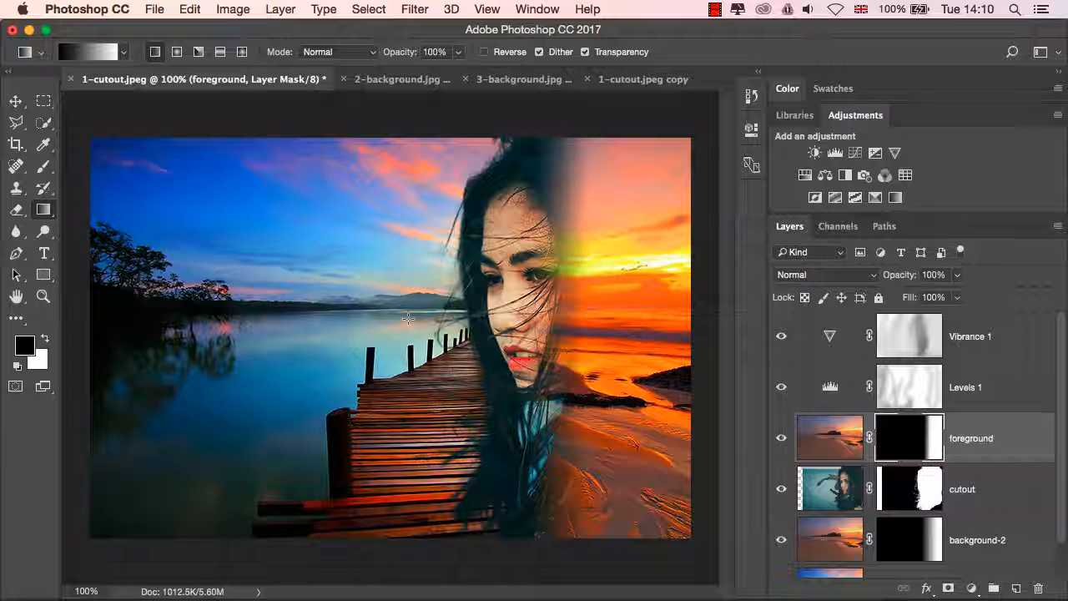
pyautogui.moveTo(408, 319); pyautogui.dragTo(571, 306)
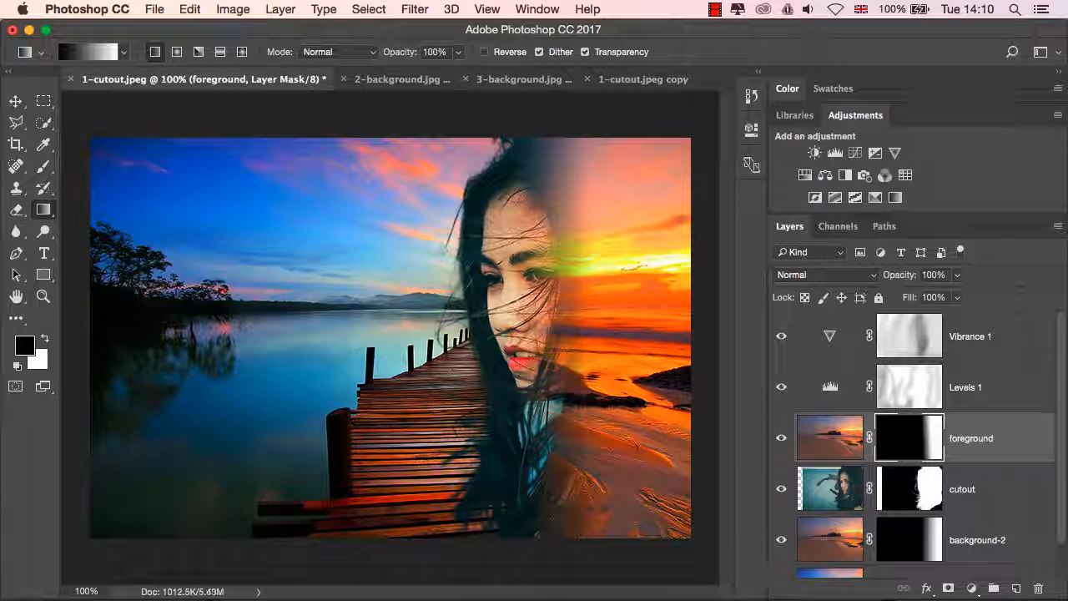